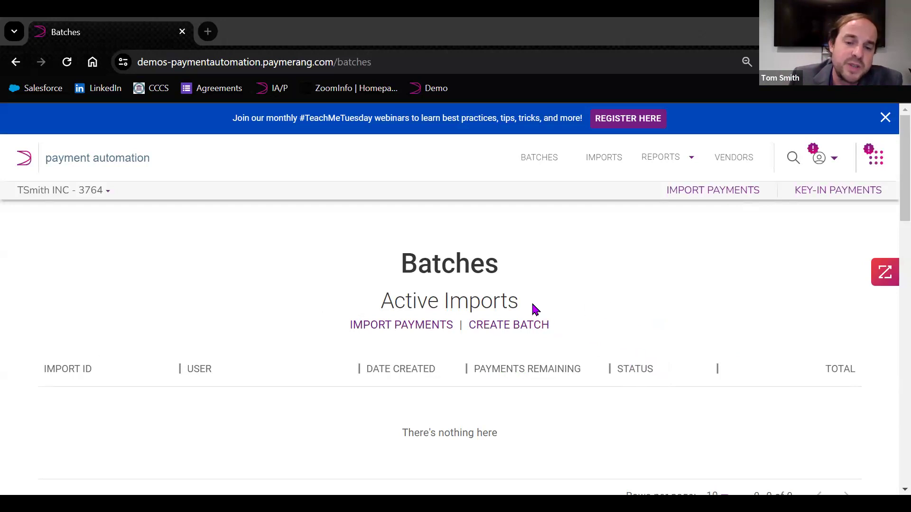
- Look through the Batches page from the active imports to the Completed & Cancelled Batches list
triple_click(367, 308)
scroll(572, 327, "down", 6)
left_click_drag(571, 326, 380, 326)
scroll(482, 309, "down", 5)
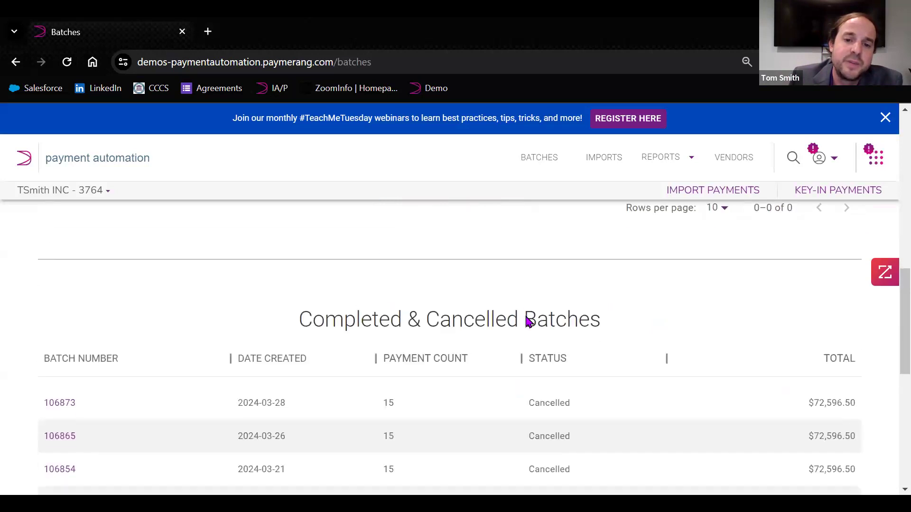
left_click_drag(603, 319, 295, 322)
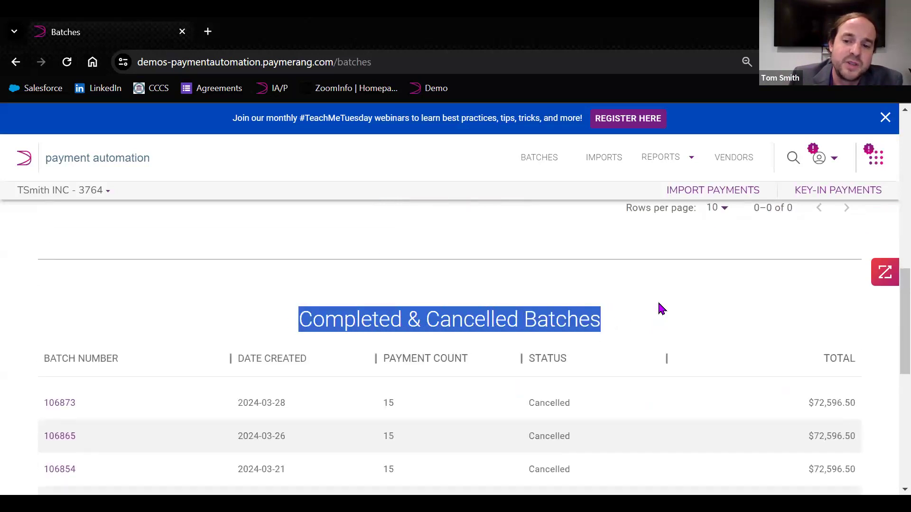
- Open cancelled batch 106767 and review its payment method breakdown and payments list
scroll(685, 294, "down", 5)
left_click(62, 419)
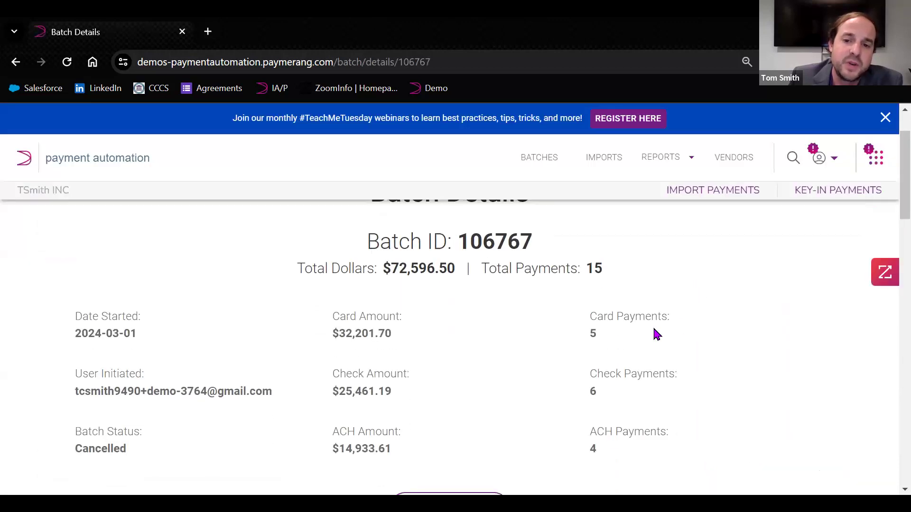
scroll(637, 417, "down", 6)
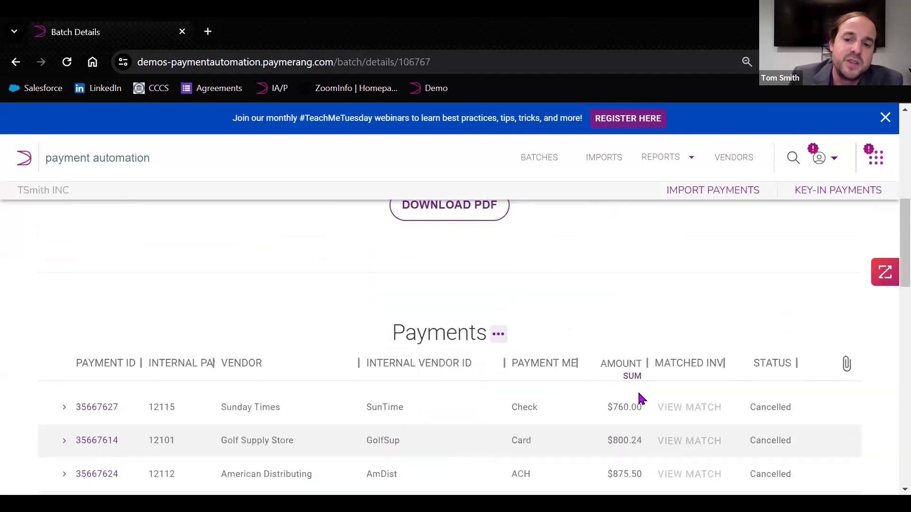
scroll(641, 399, "down", 3)
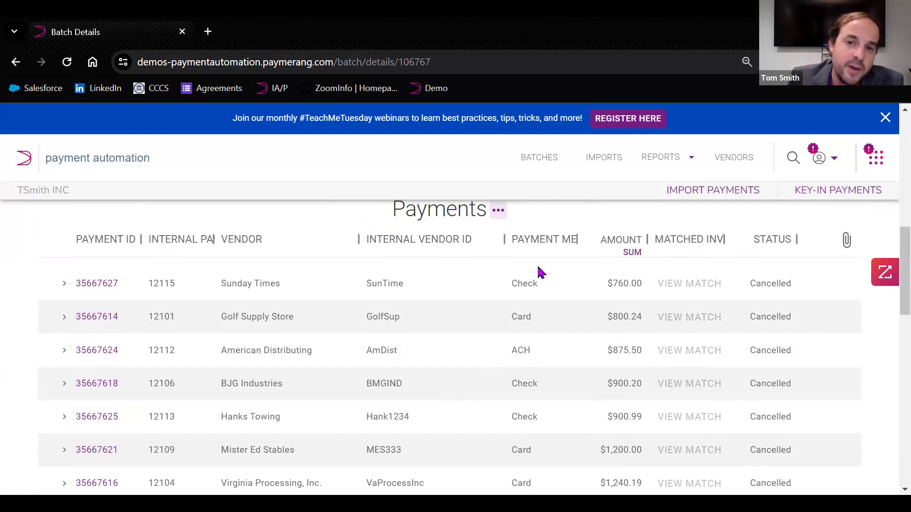
- Return to the batches overview and upload Weekly.Check.Run.csv from the Desktop as a payment import
left_click(539, 160)
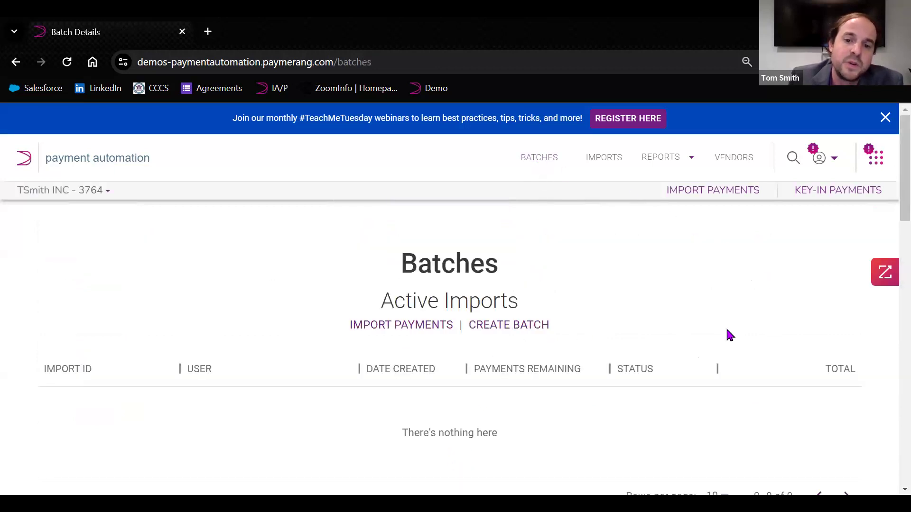
left_click(382, 326)
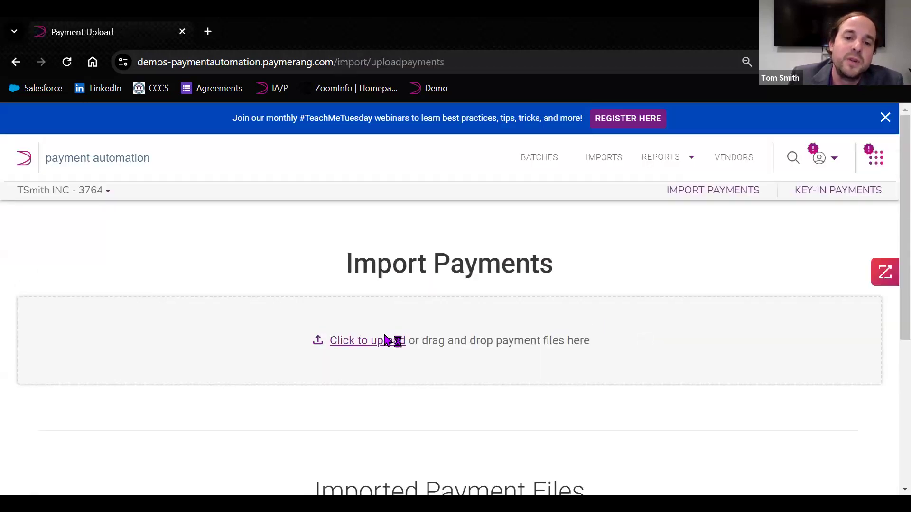
left_click(382, 340)
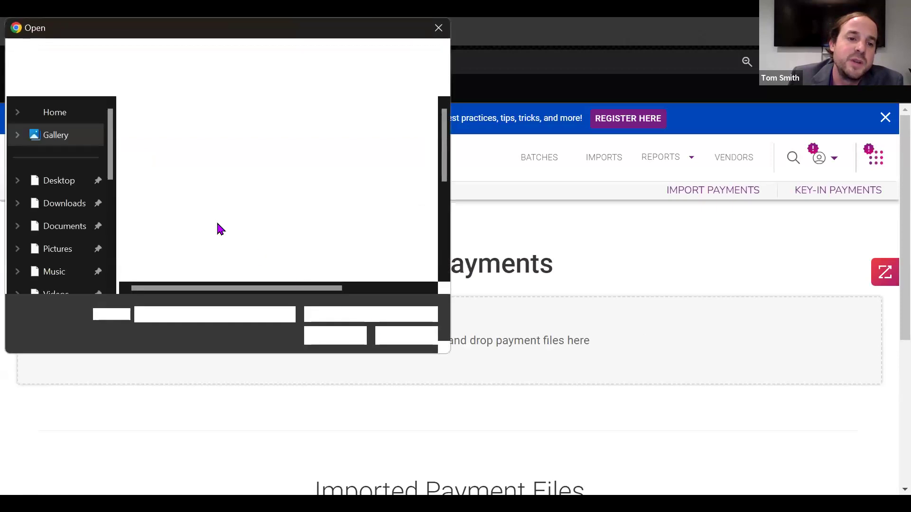
left_click(203, 274)
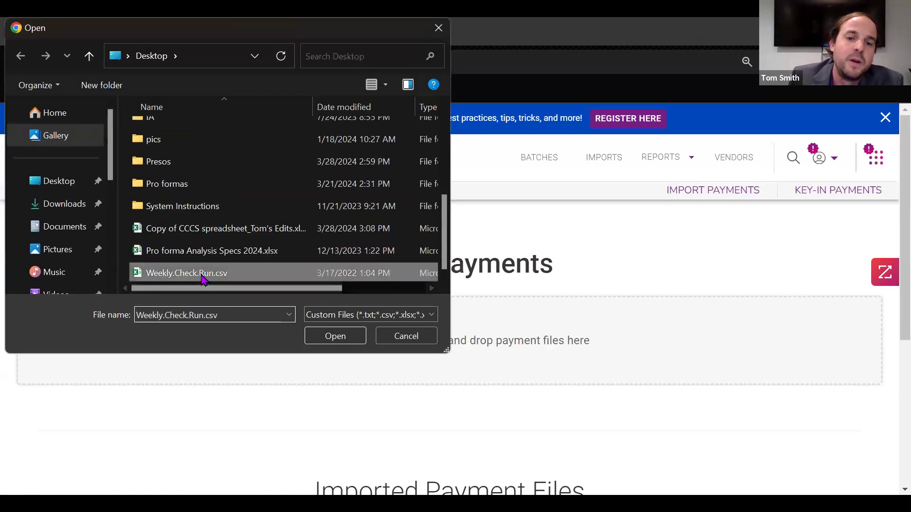
double_click(203, 274)
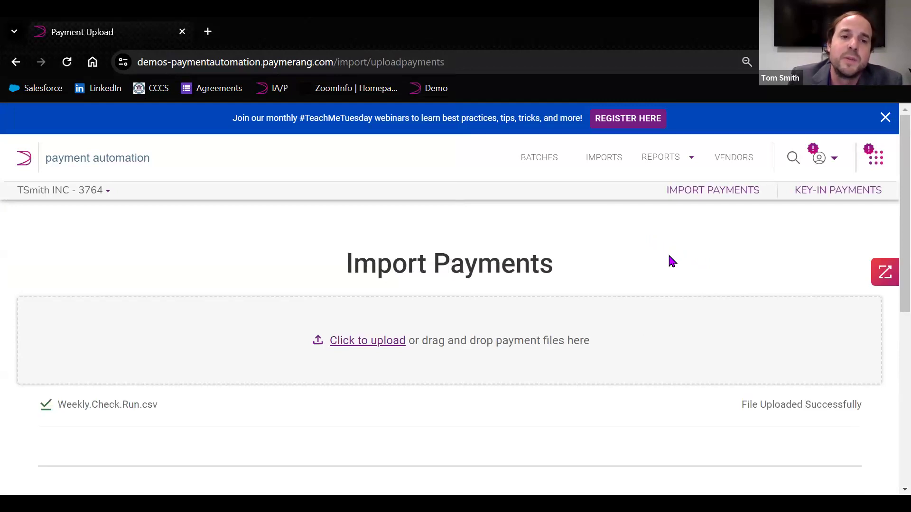
- Check the total amount of the uploaded Weekly.Check.Run.csv among the imported payment files
scroll(670, 259, "down", 5)
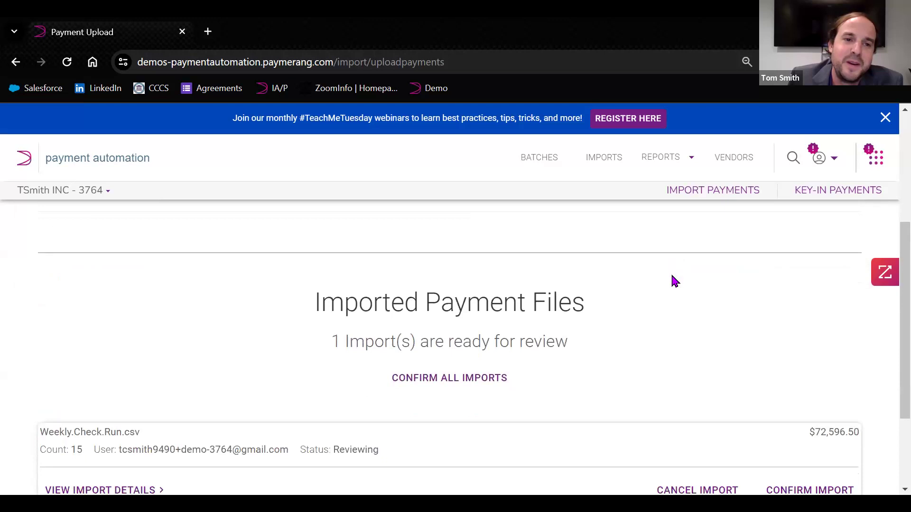
scroll(674, 279, "down", 2)
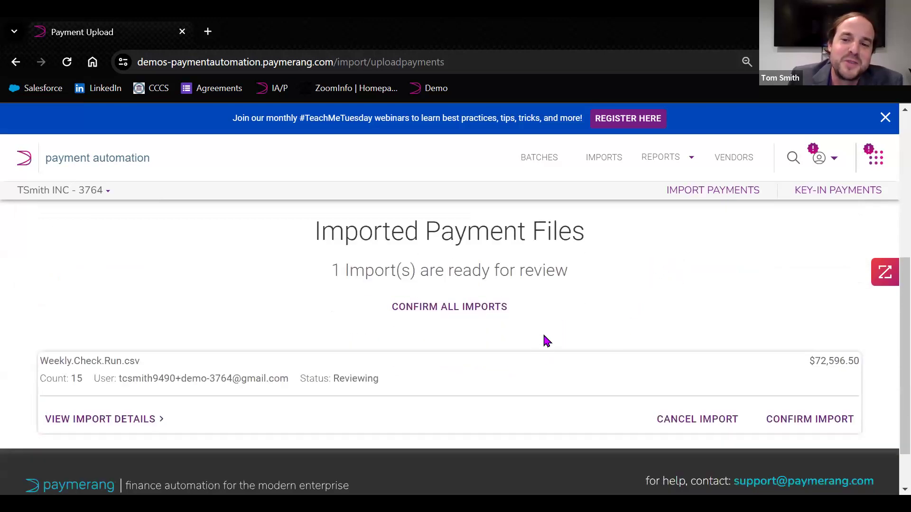
left_click_drag(839, 361, 862, 370)
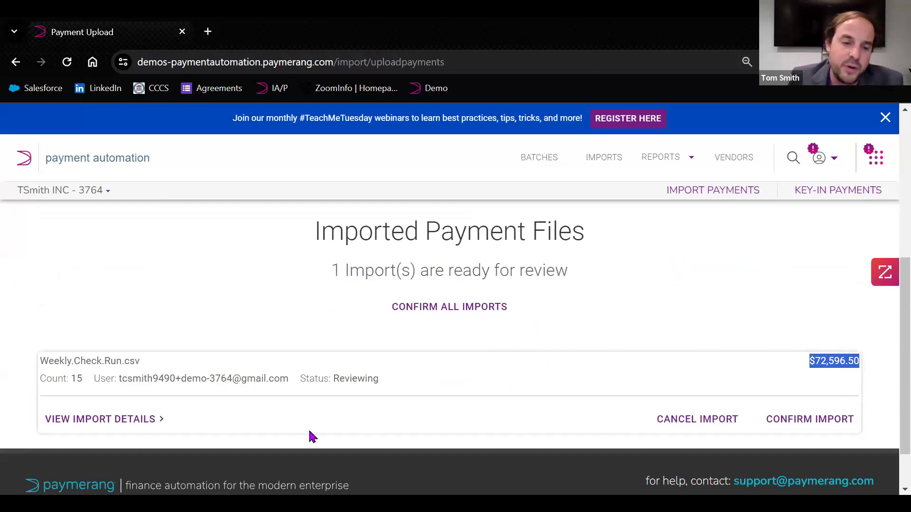
- Review the individual payments in the Weekly.Check.Run.csv import details and confirm the import
left_click(136, 420)
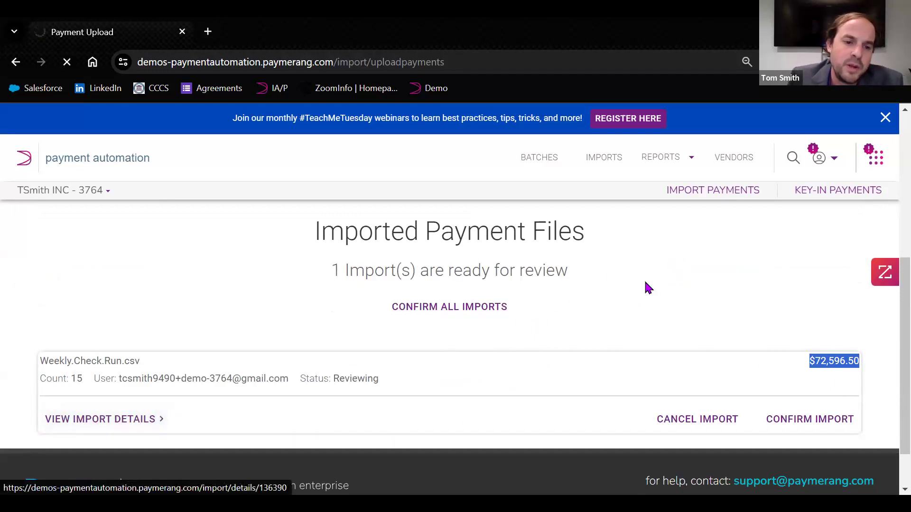
scroll(643, 306, "down", 5)
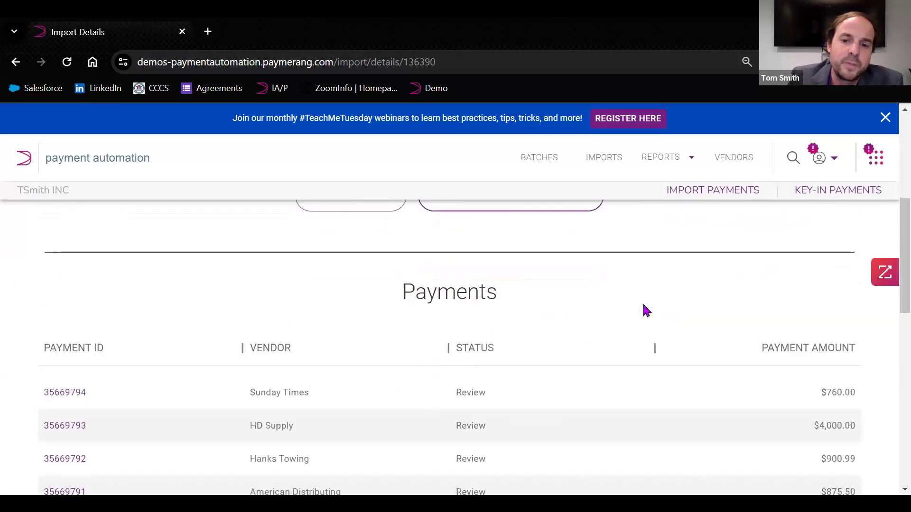
scroll(643, 306, "down", 3)
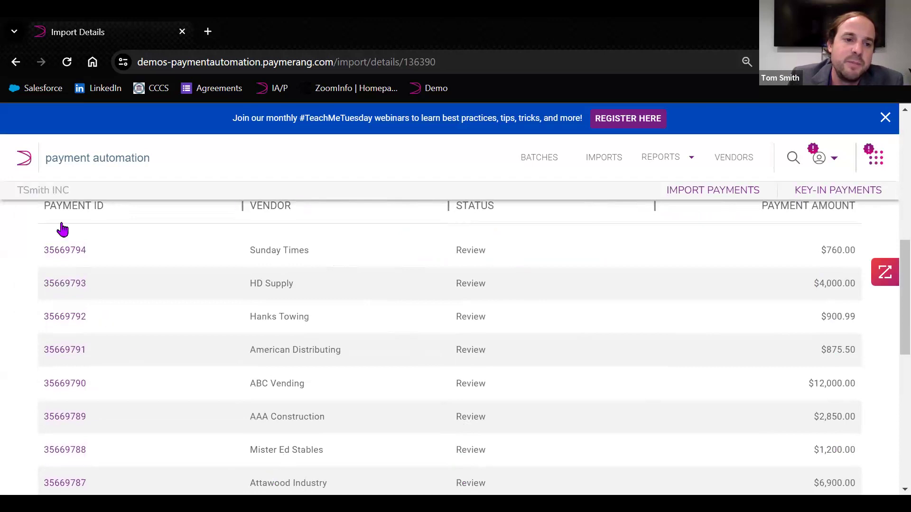
scroll(598, 320, "down", 7)
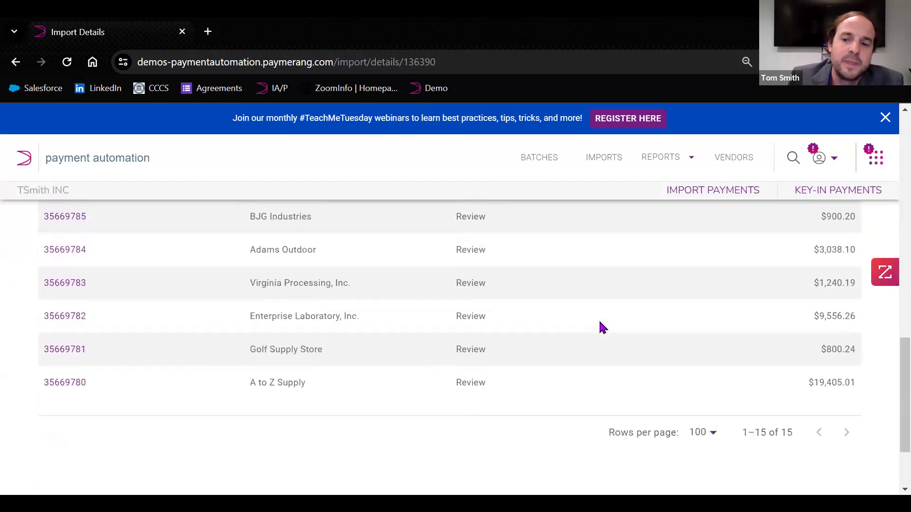
scroll(508, 394, "up", 12)
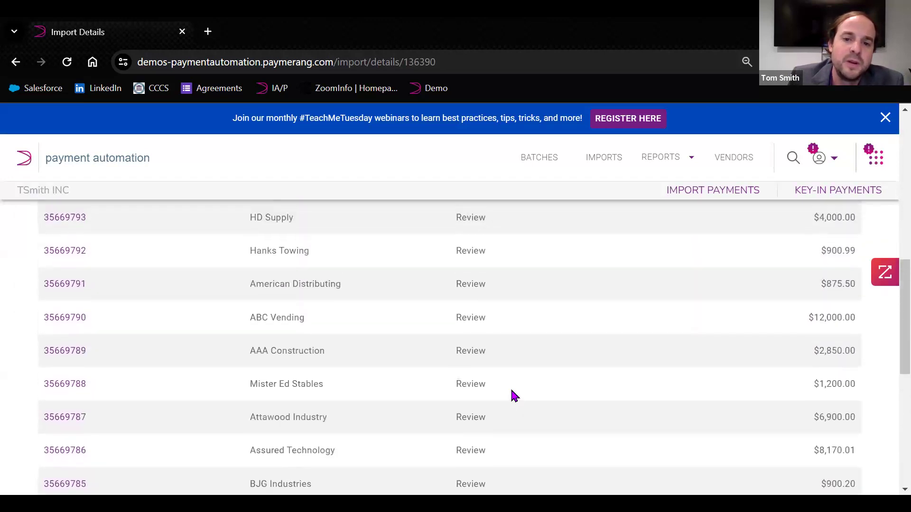
left_click(496, 281)
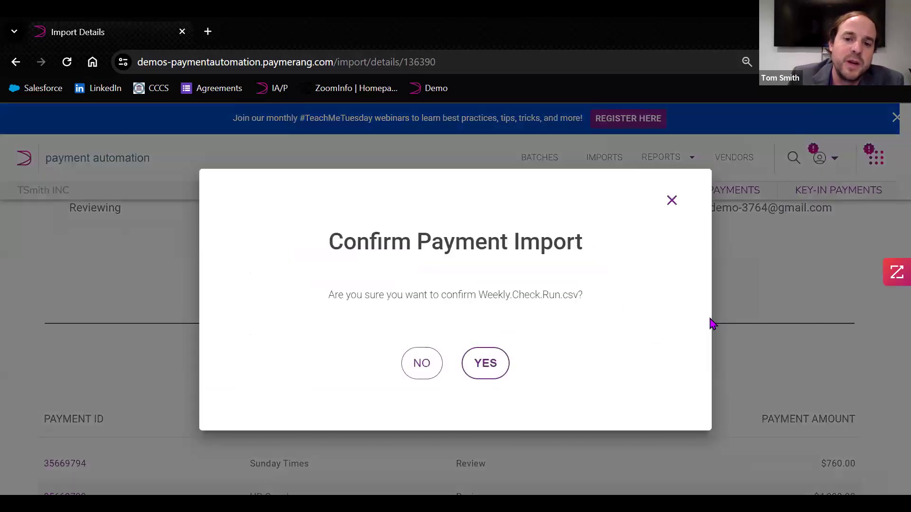
left_click(486, 363)
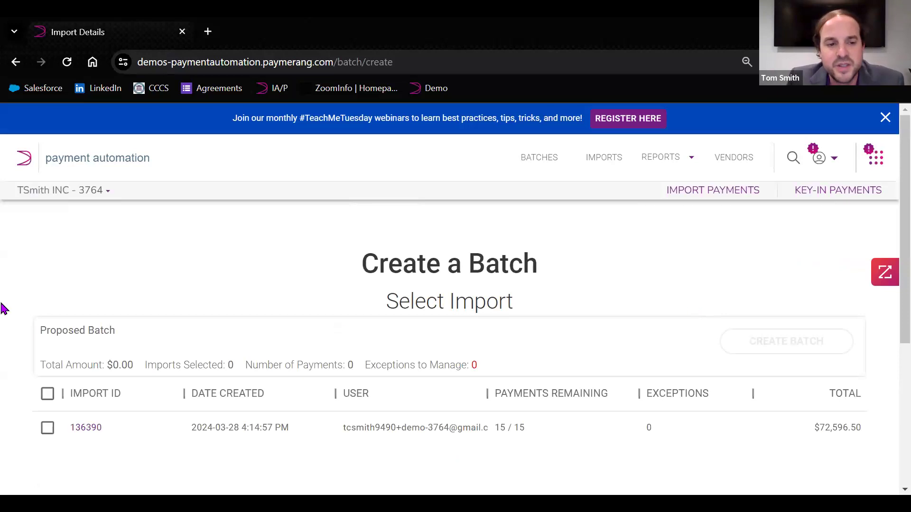
- Select the confirmed import for the proposed batch and check the batch for exceptions
left_click_drag(138, 341, 39, 338)
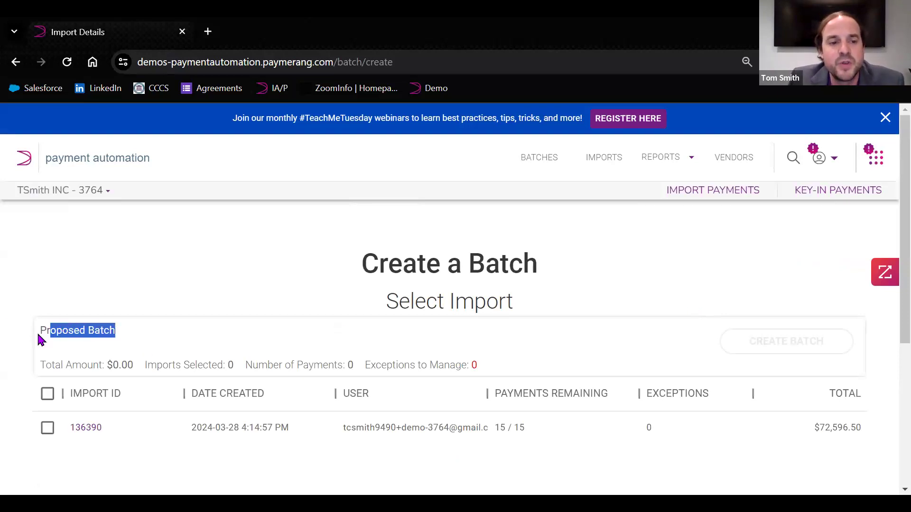
left_click(48, 427)
scroll(606, 244, "down", 3)
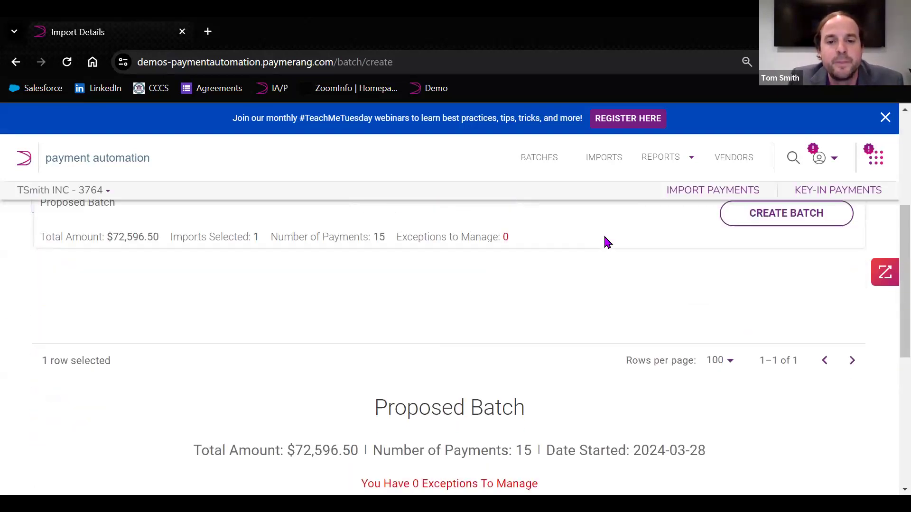
left_click_drag(564, 360, 362, 366)
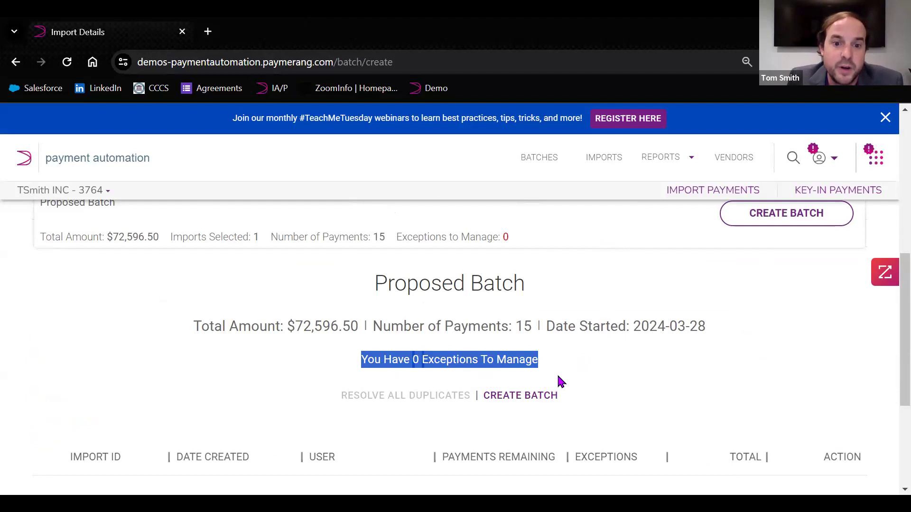
- Expand the import in the proposed batch and review its vendor payments, statuses and amounts
scroll(699, 306, "down", 3)
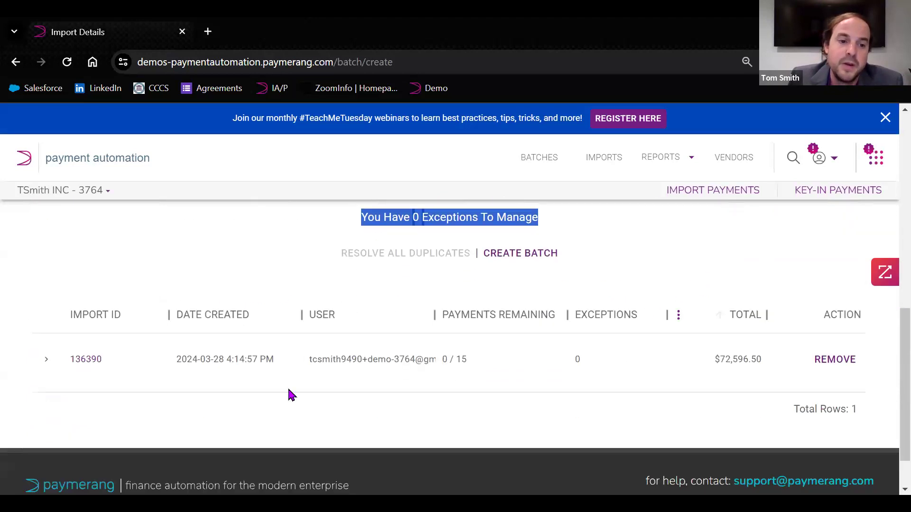
left_click(506, 339)
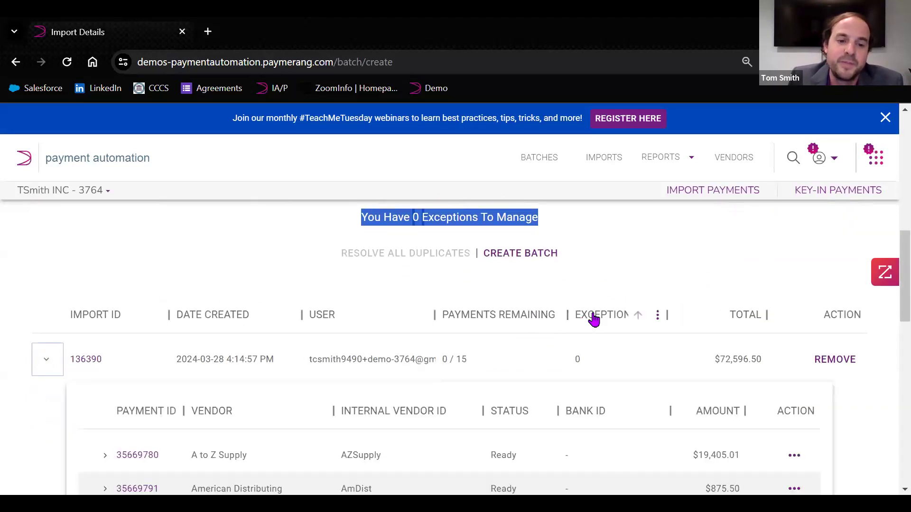
scroll(638, 299, "down", 5)
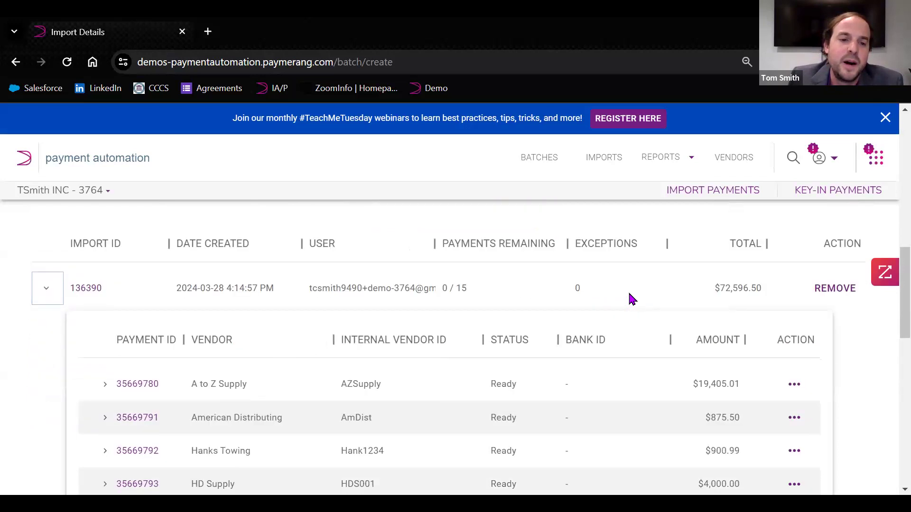
scroll(617, 296, "down", 3)
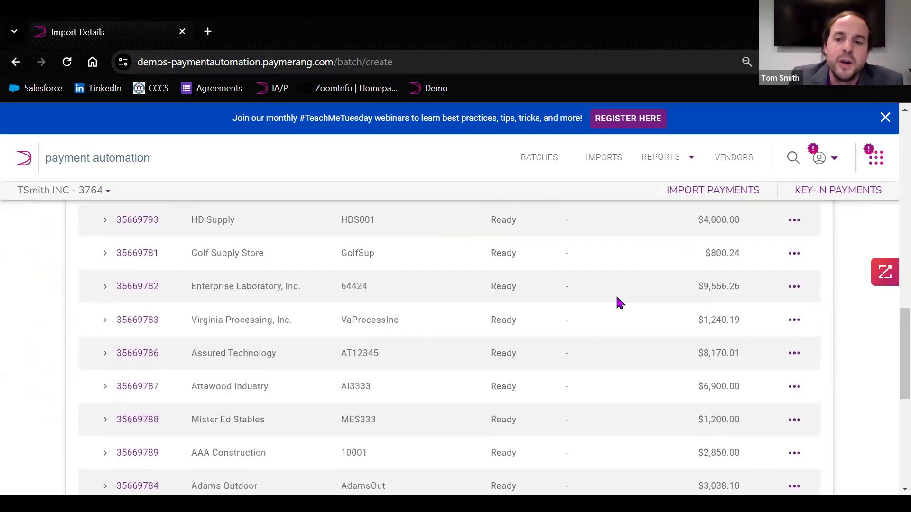
scroll(611, 308, "down", 3)
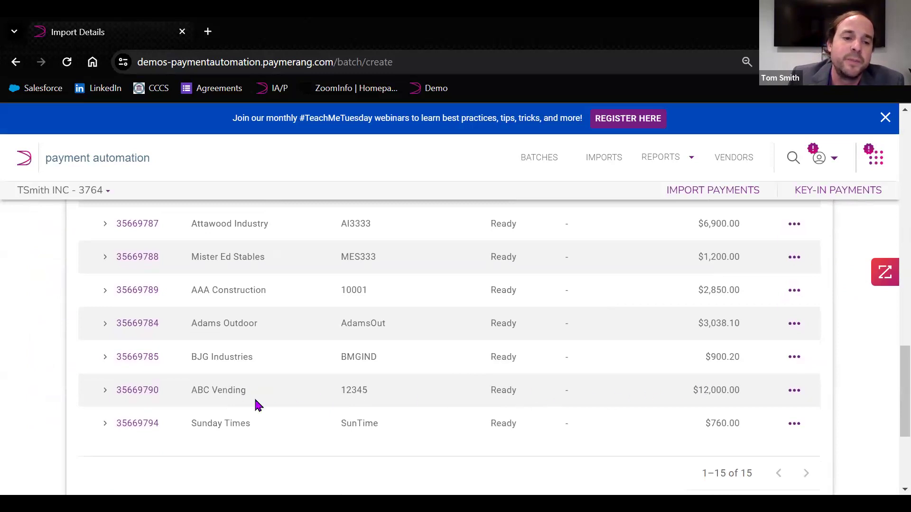
- Expand the ABC Vending payment and examine its invoice details
left_click(103, 393)
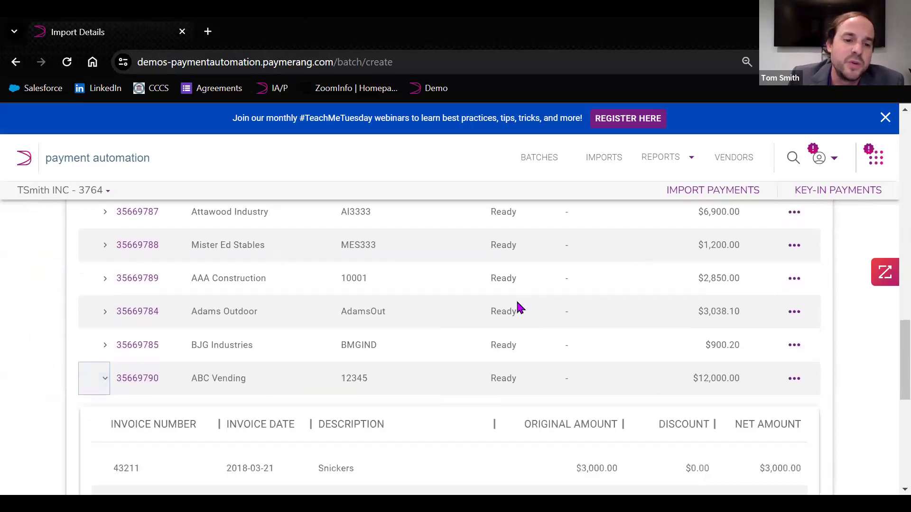
scroll(516, 307, "down", 3)
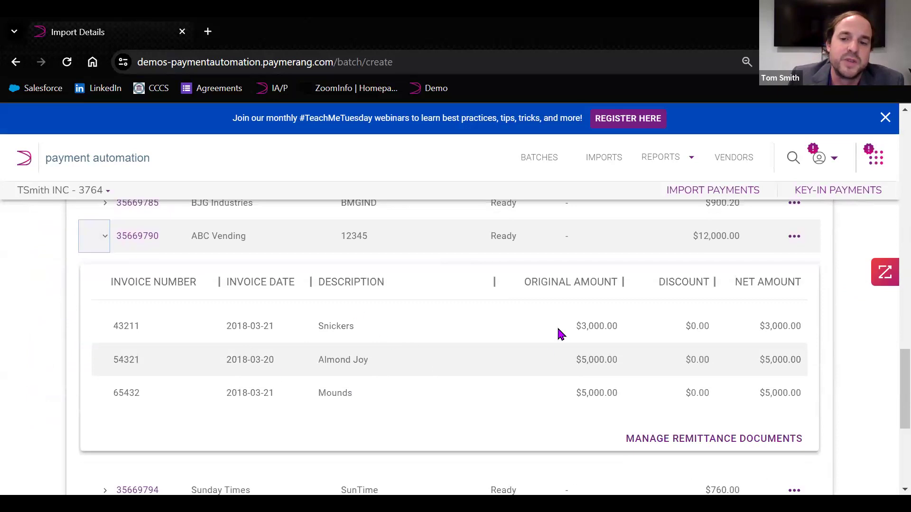
scroll(568, 340, "up", 1)
scroll(610, 354, "down", 3)
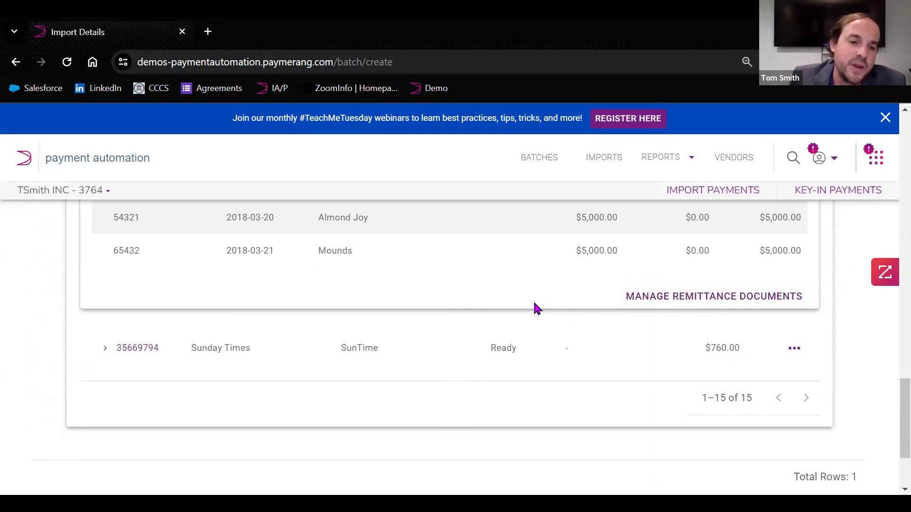
- Take the ABC Vending payment out of the proposed batch with the Save For Later option
scroll(559, 309, "up", 5)
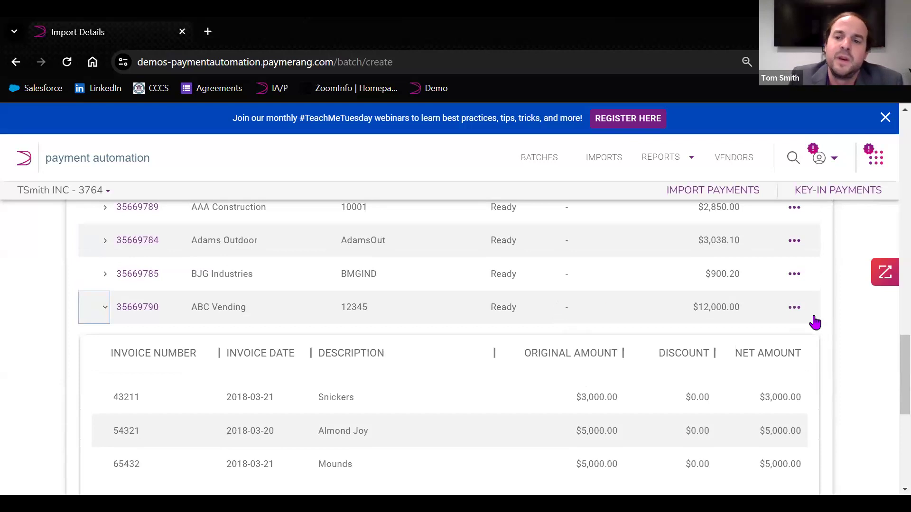
left_click(801, 313)
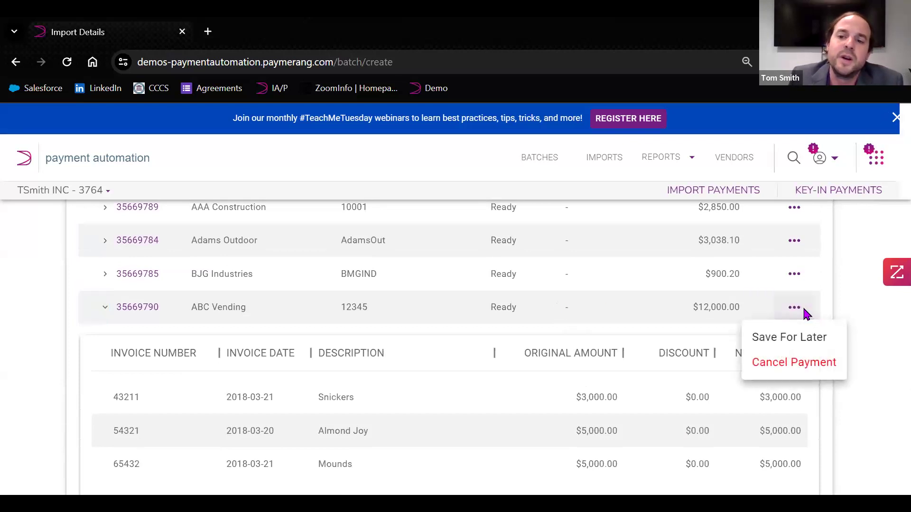
left_click(786, 339)
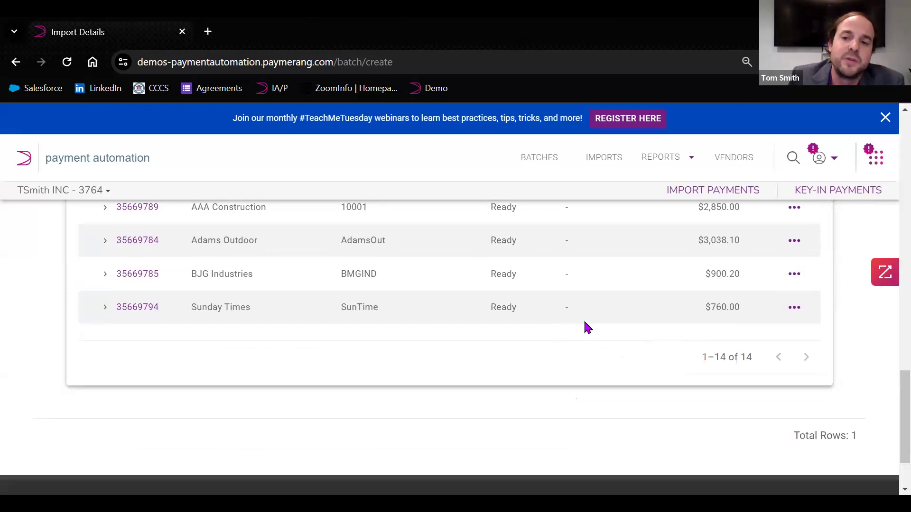
- Check the proposed batch's updated total amount and number of payments
scroll(585, 325, "up", 8)
scroll(585, 323, "up", 7)
left_click_drag(724, 329, 193, 321)
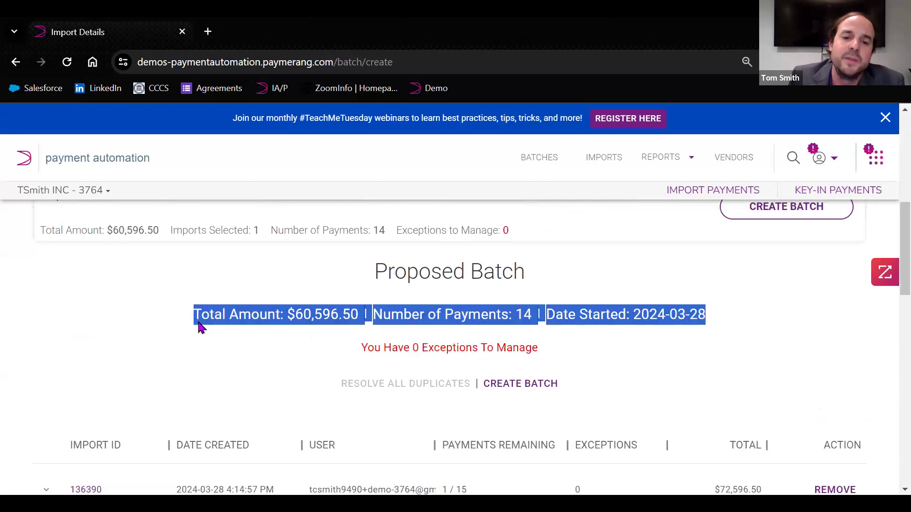
- Deselect and reselect the import to bring back all its payments, and create the batch
scroll(545, 365, "up", 5)
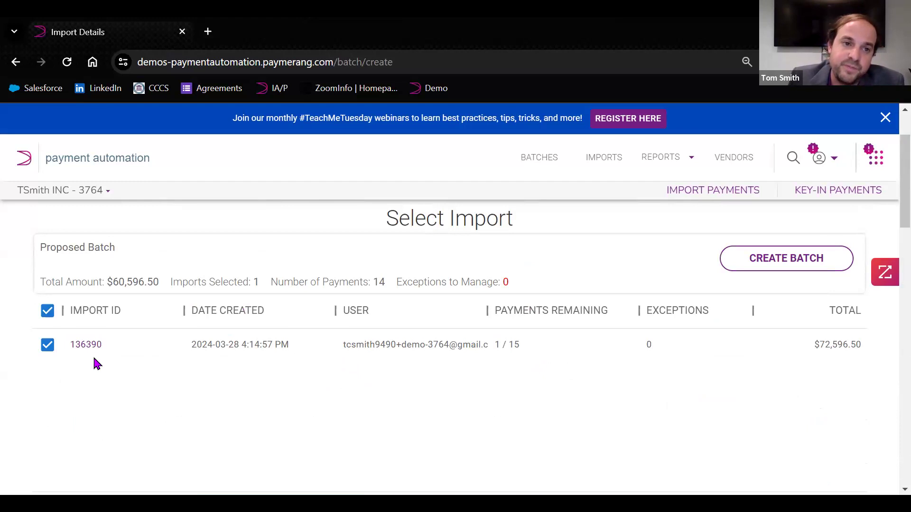
left_click(49, 346)
left_click(49, 346)
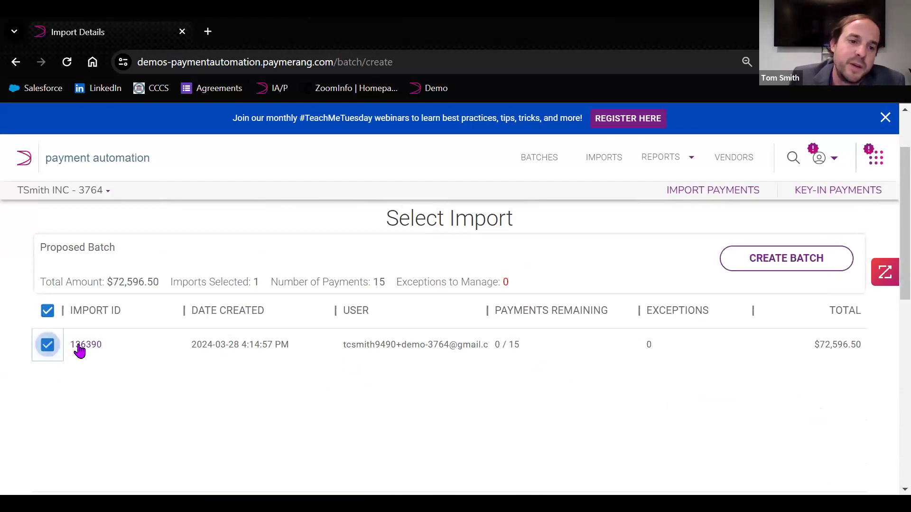
left_click(786, 260)
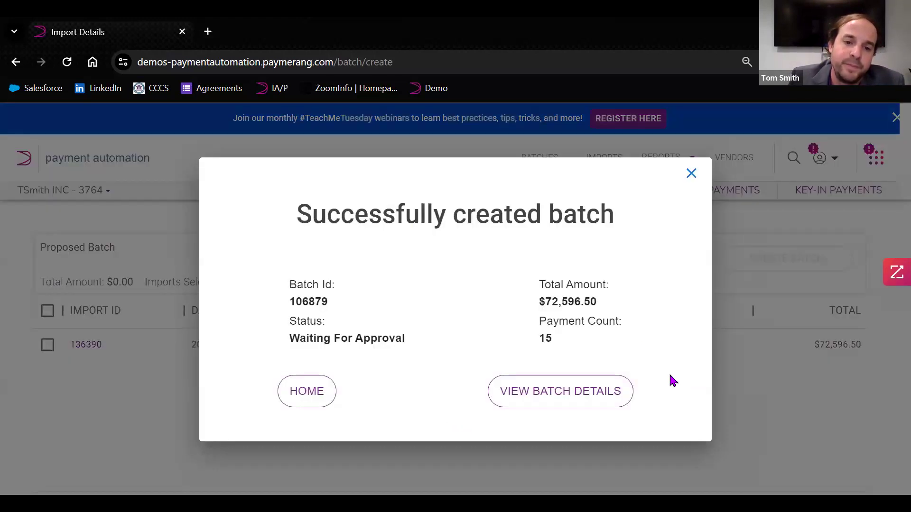
- Check the status of the newly created batch, open its details and download them as a PDF
left_click_drag(409, 339, 283, 347)
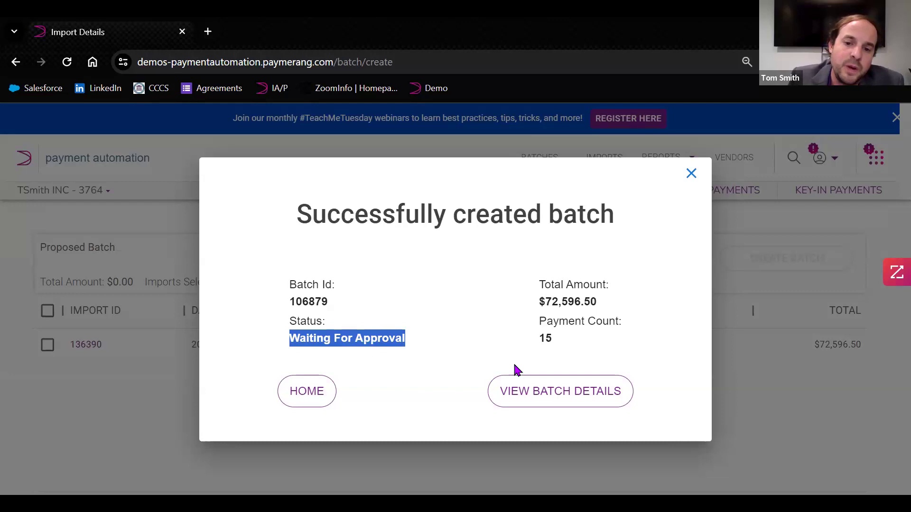
left_click(564, 394)
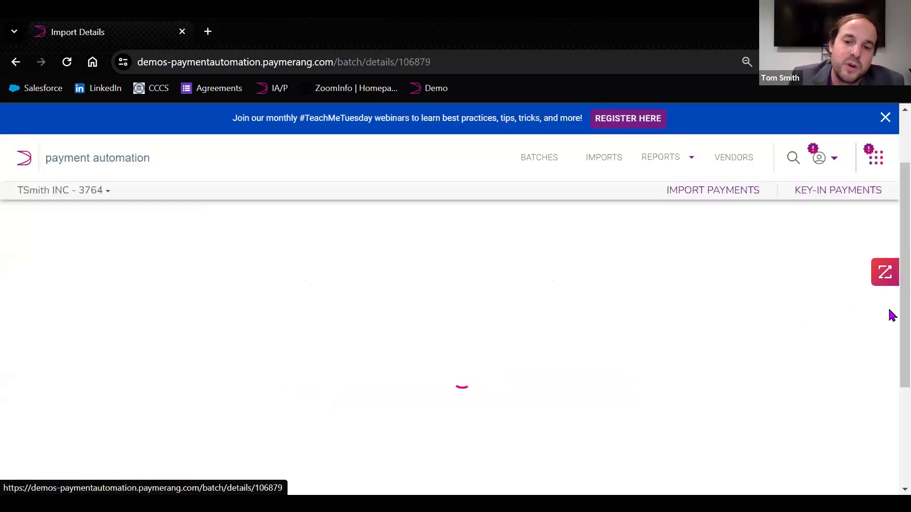
scroll(723, 314, "down", 3)
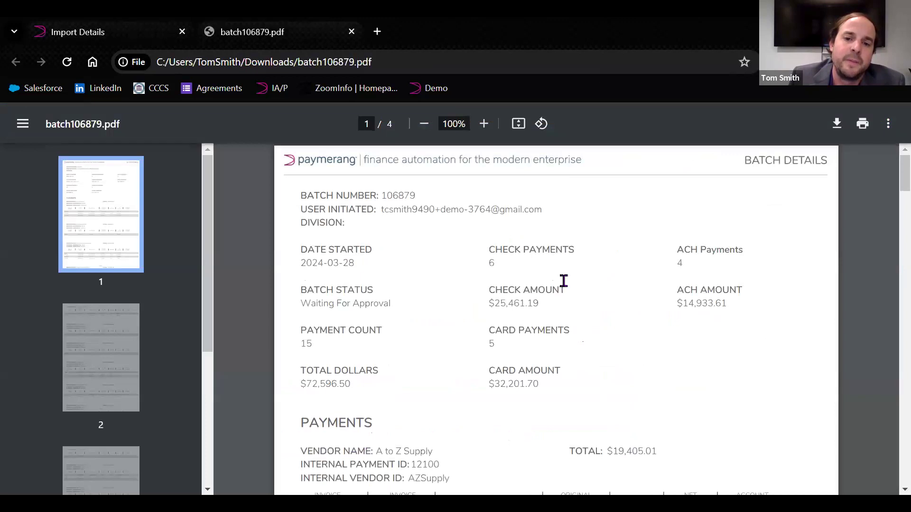
- Read through the vendor payments and invoices in the batch PDF and return to the batch details page
scroll(564, 281, "down", 10)
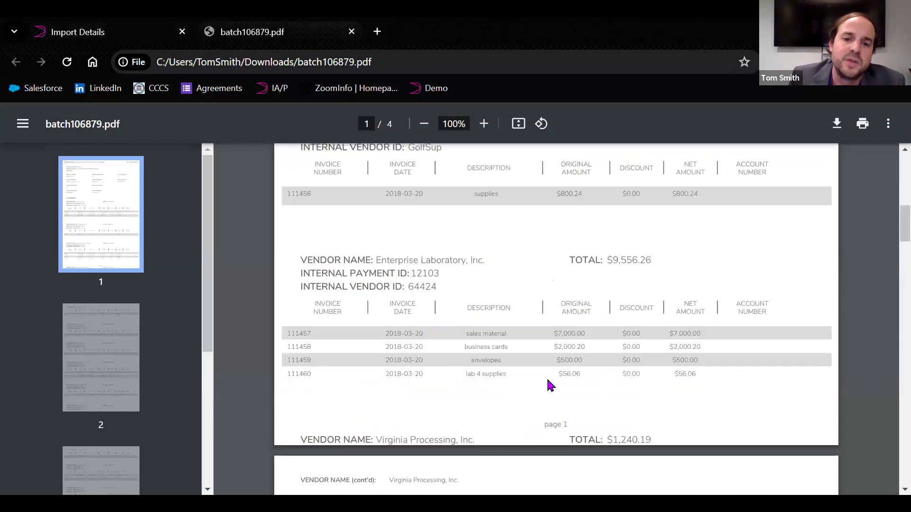
scroll(690, 360, "down", 3)
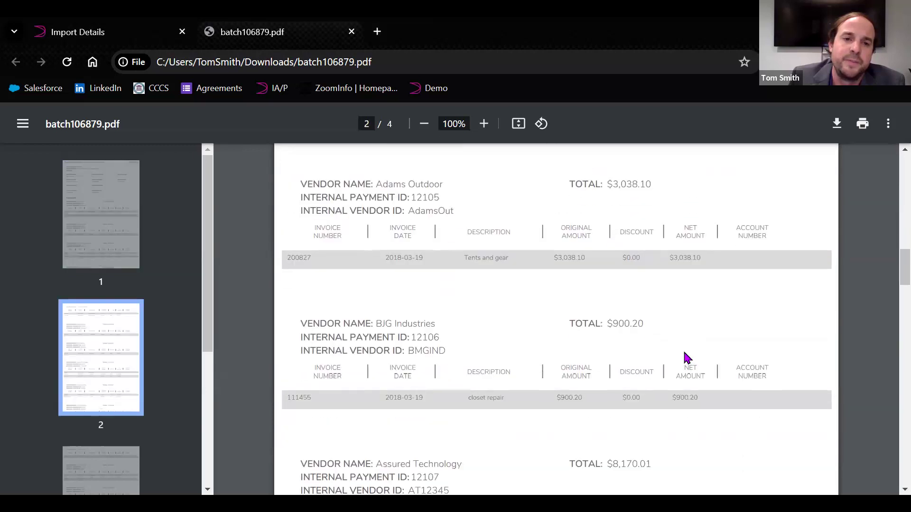
left_click(121, 24)
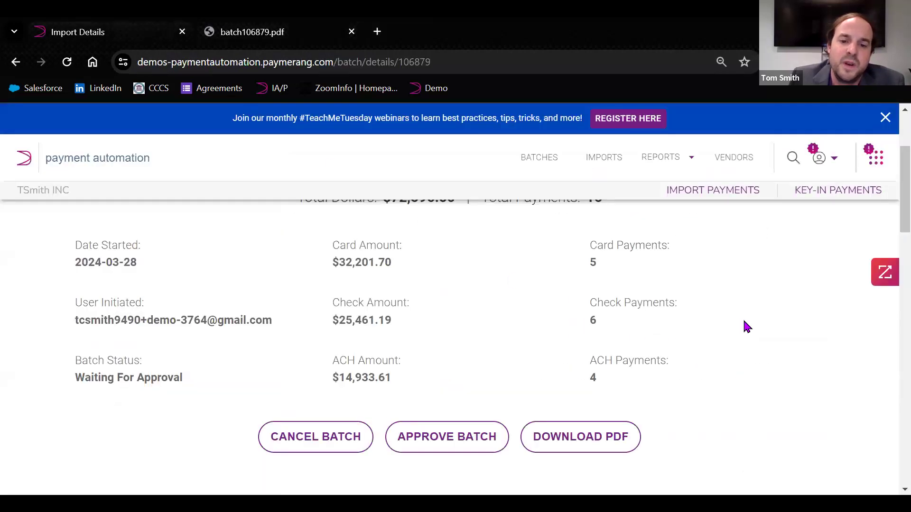
- Review the vendors, payment methods, amounts and statuses in the batch's payments table
scroll(696, 338, "down", 5)
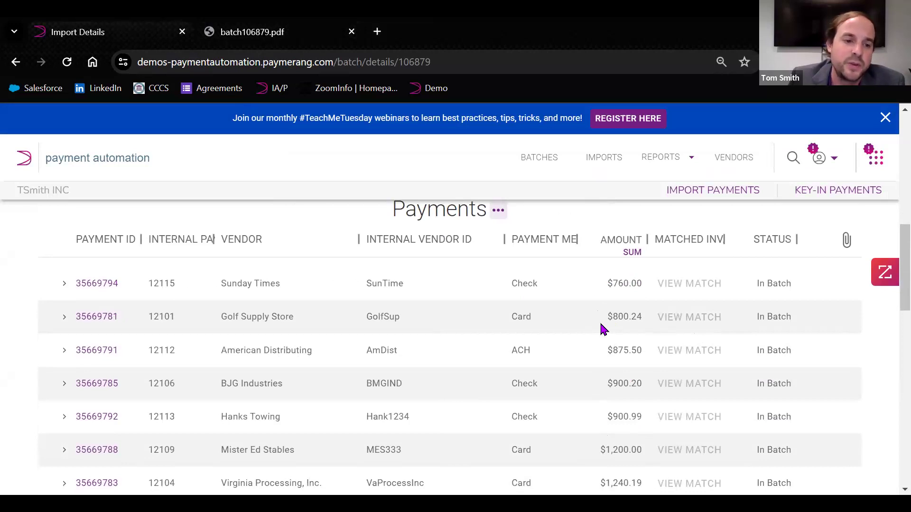
scroll(602, 328, "down", 5)
scroll(602, 332, "down", 3)
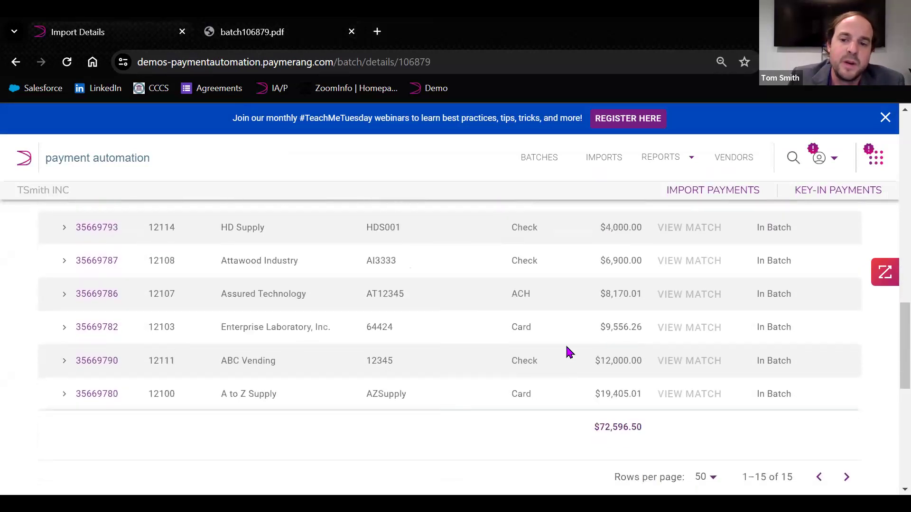
- Try to approve the batch from its details page
scroll(565, 351, "up", 10)
scroll(533, 358, "up", 1)
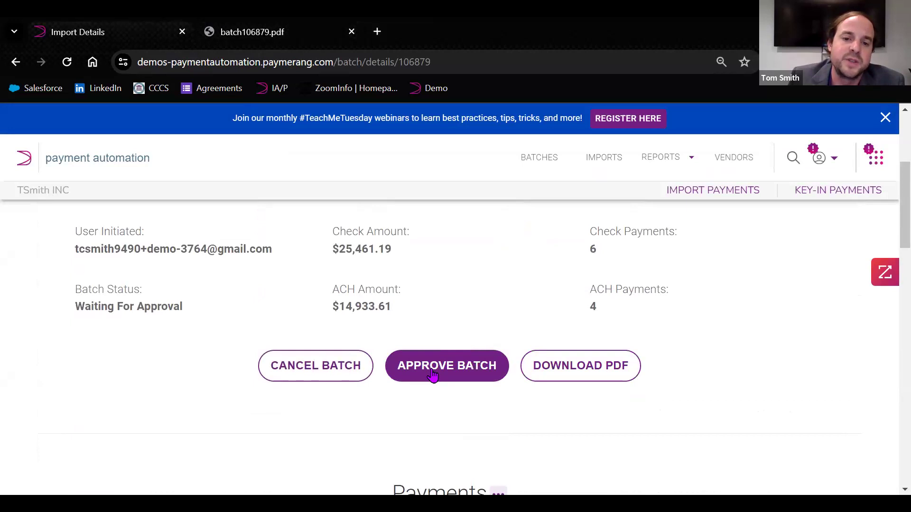
left_click(433, 375)
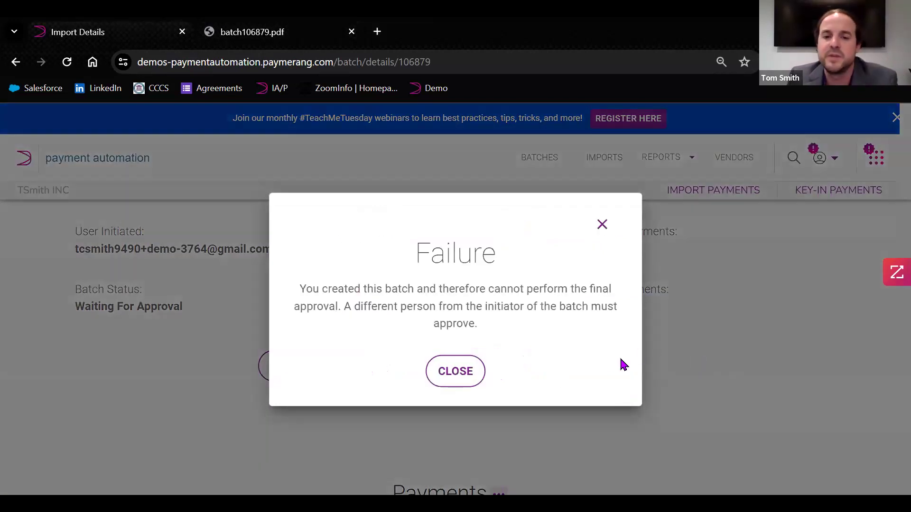
left_click(455, 373)
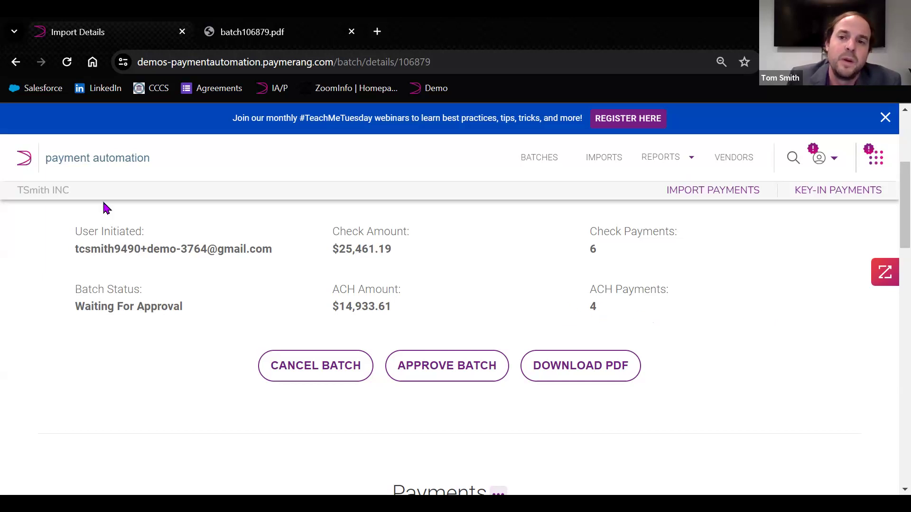
- Look over the batch details page, from the batch summary to the action history and the support contact in the footer
scroll(823, 295, "down", 8)
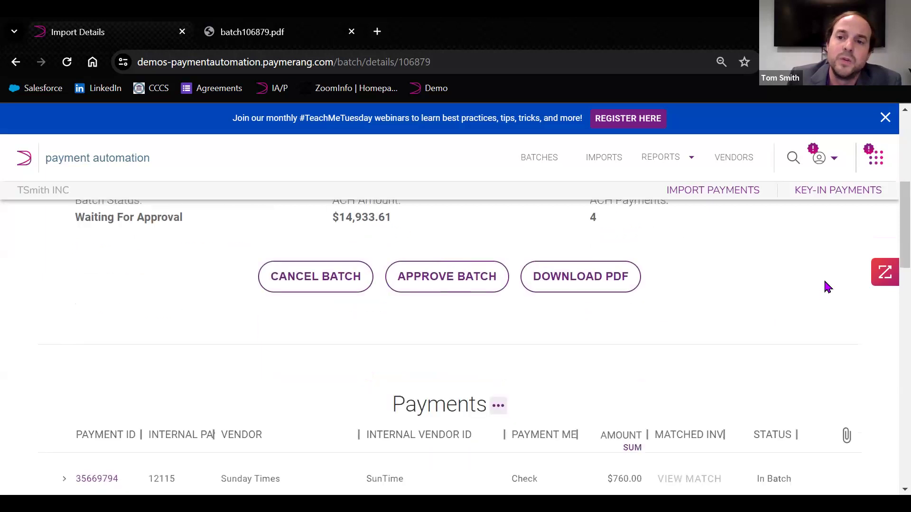
scroll(833, 277, "up", 8)
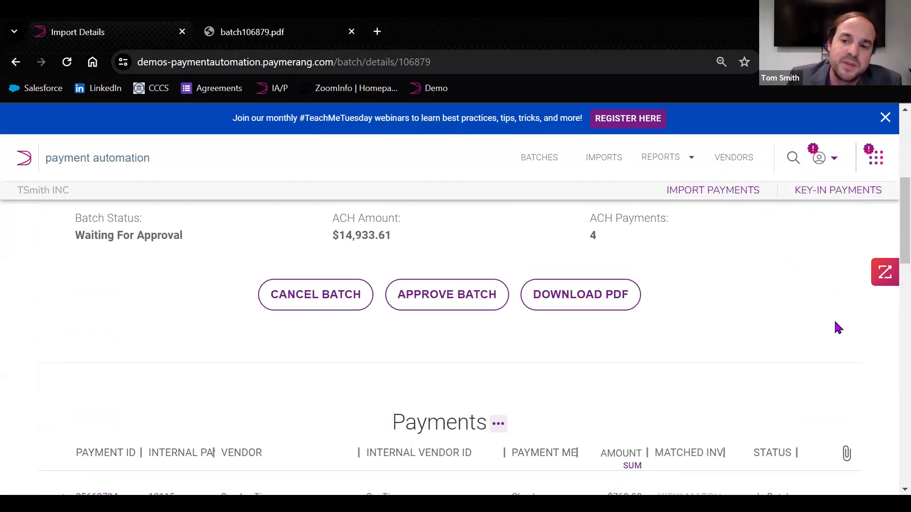
scroll(850, 361, "down", 1)
scroll(852, 365, "down", 10)
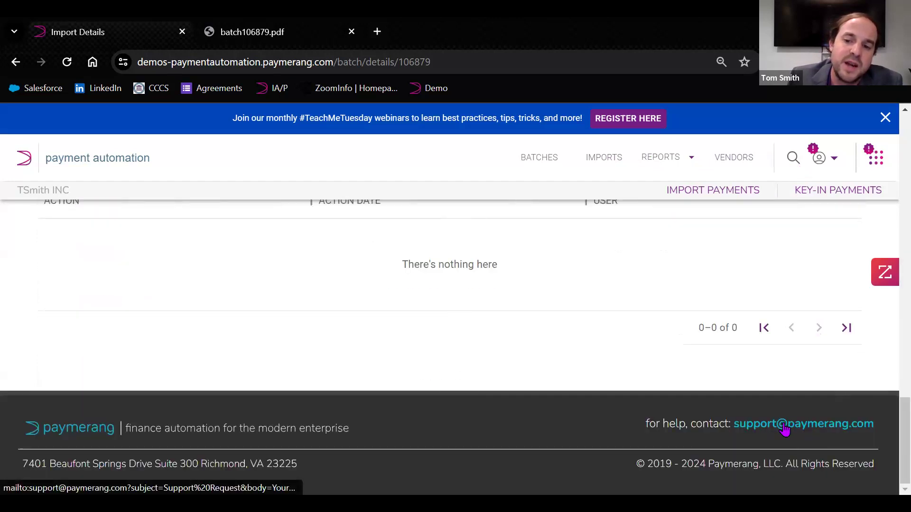
scroll(682, 329, "up", 10)
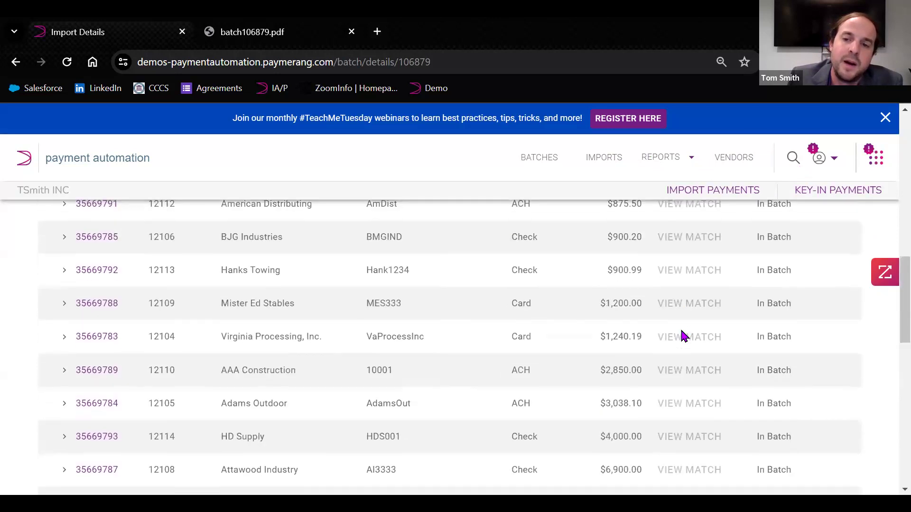
scroll(684, 332, "up", 3)
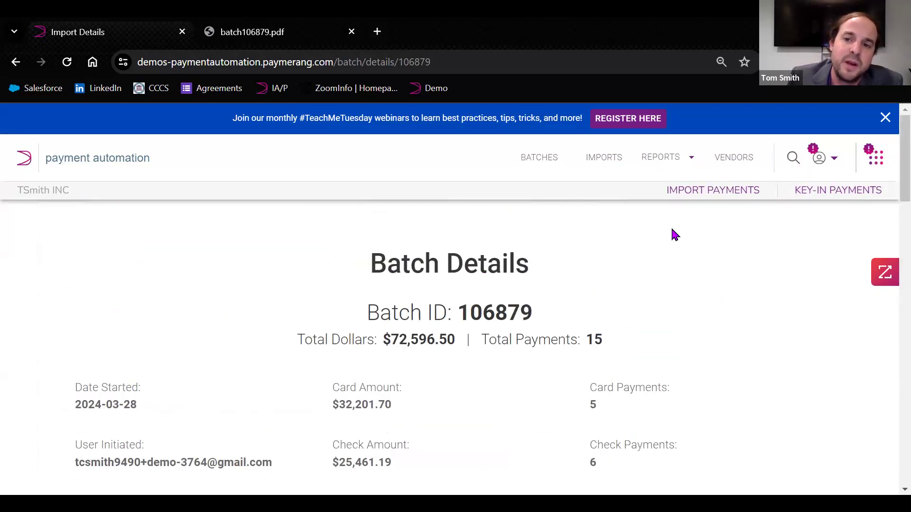
- Open the Payment Status Report and set its Date Issued From filter to 2023-07-01
left_click(691, 162)
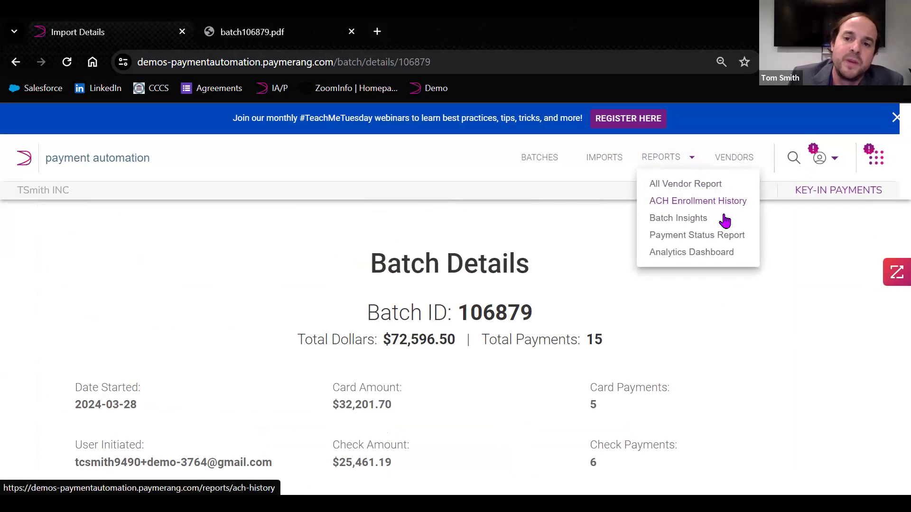
left_click(663, 239)
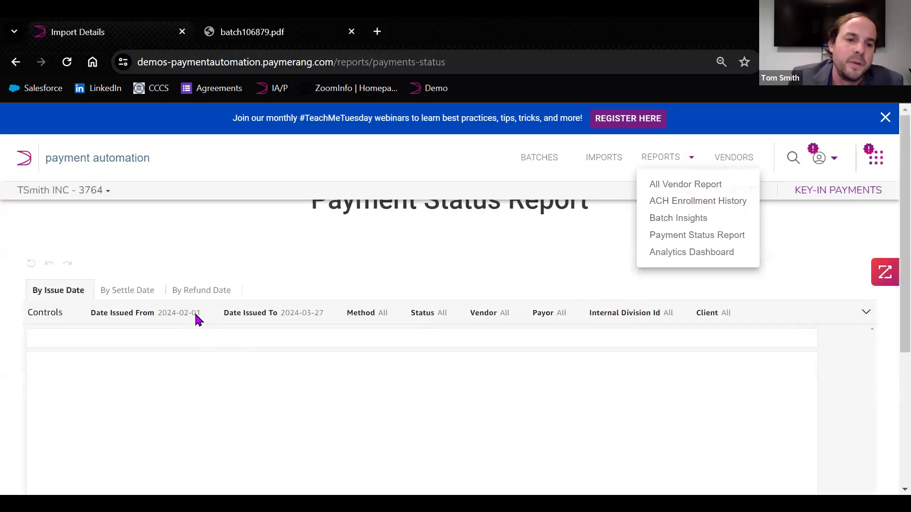
left_click(195, 316)
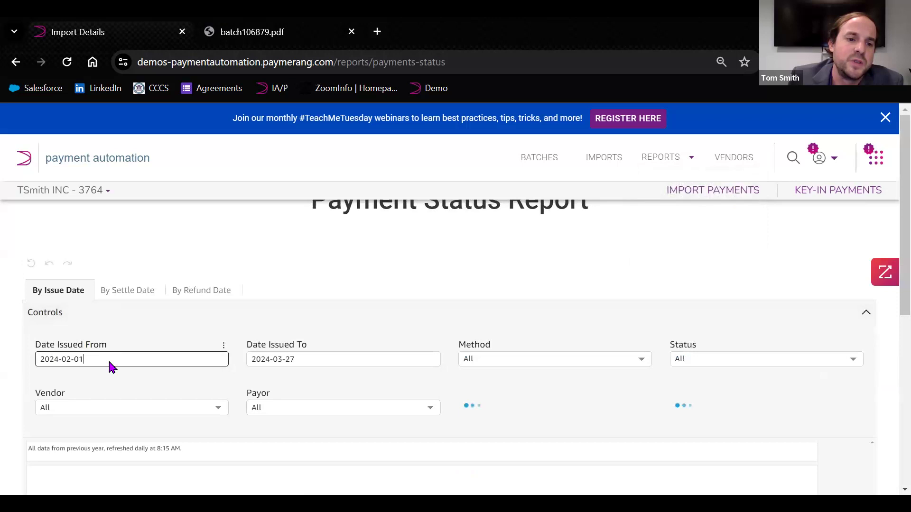
left_click(109, 362)
left_click(47, 382)
left_click(47, 381)
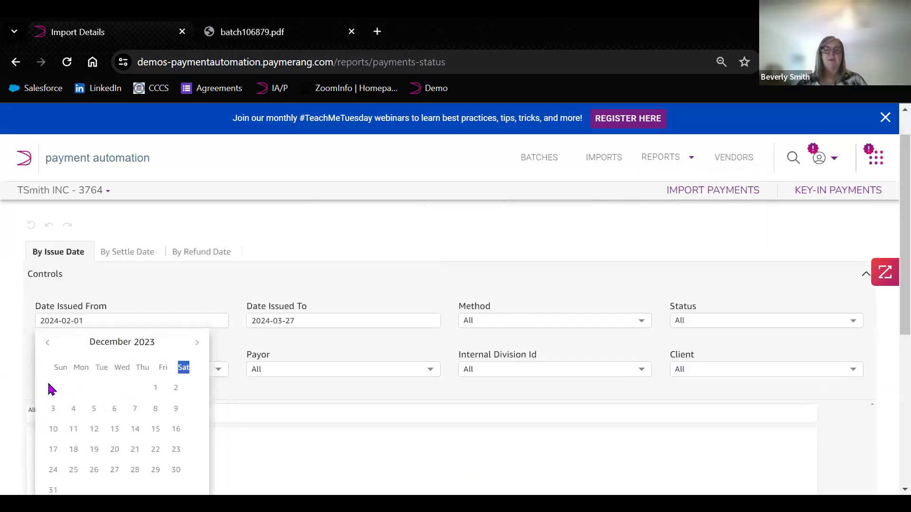
left_click(47, 344)
left_click(48, 325)
left_click(48, 325)
left_click(48, 324)
left_click(48, 325)
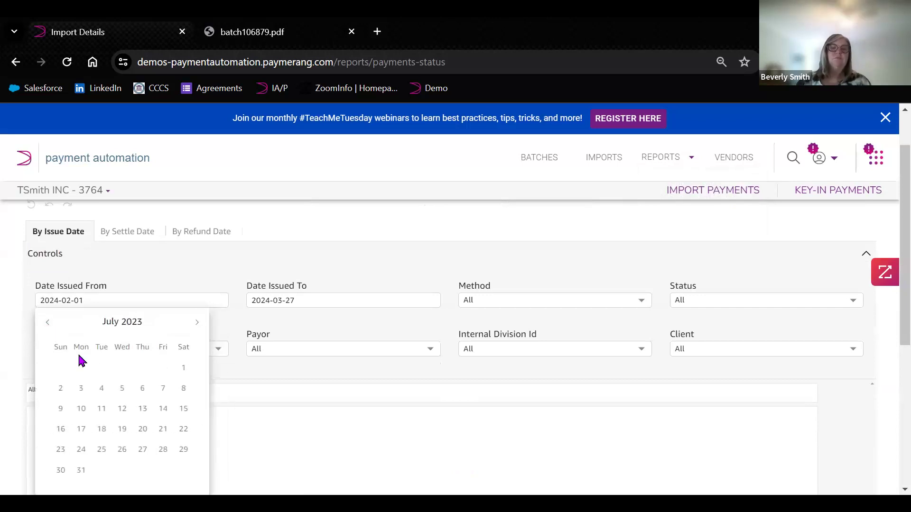
left_click(183, 367)
- Set the report's Date Issued To filter to 2024-06-01
left_click(343, 303)
left_click(408, 322)
left_click(408, 322)
left_click(408, 322)
left_click(395, 367)
- Examine the available options in the report's Method, Status and Client filters without changing them
left_click(570, 306)
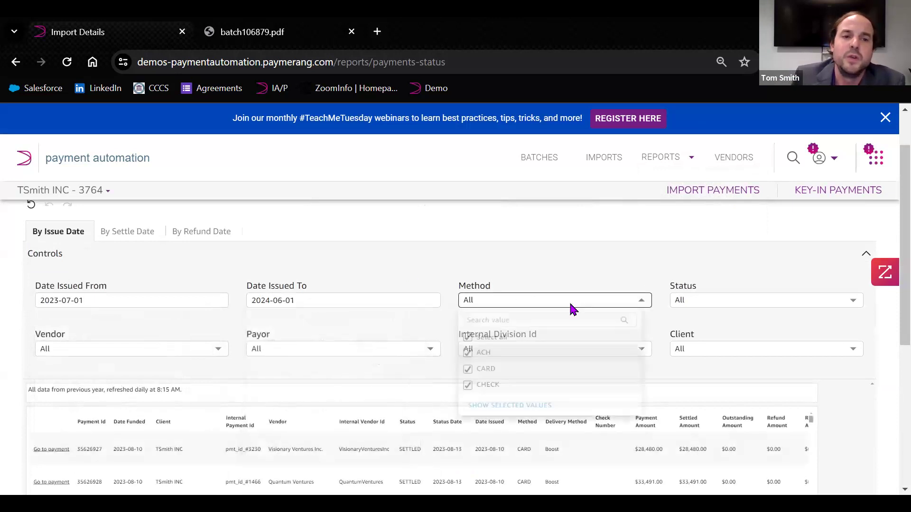
left_click(549, 254)
scroll(612, 249, "down", 2)
left_click(684, 231)
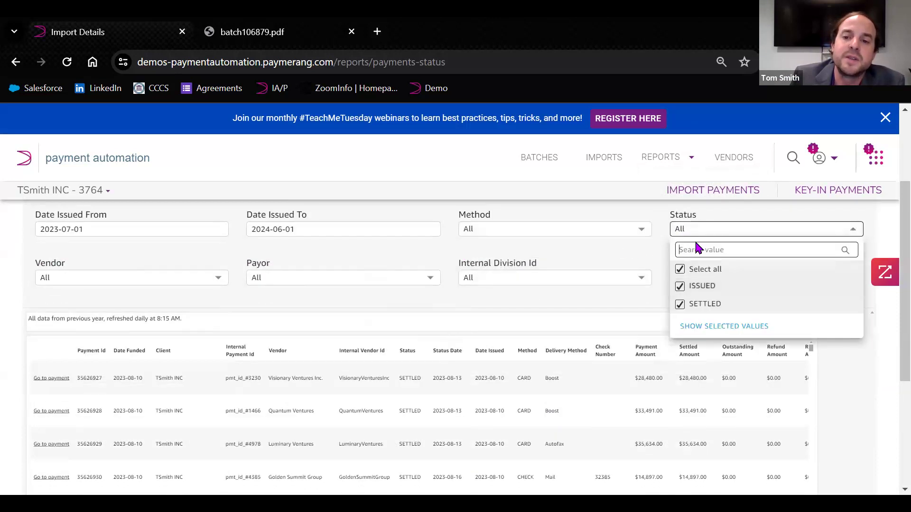
left_click(635, 307)
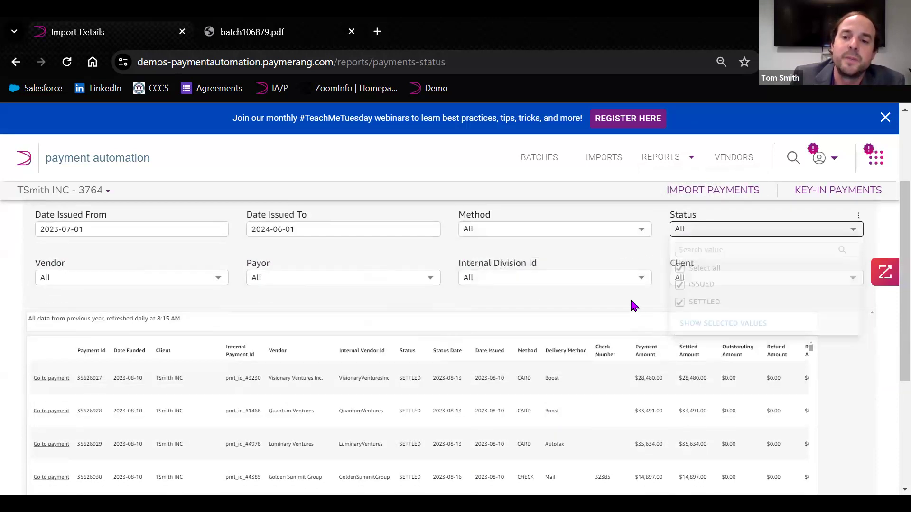
left_click(699, 278)
left_click(619, 312)
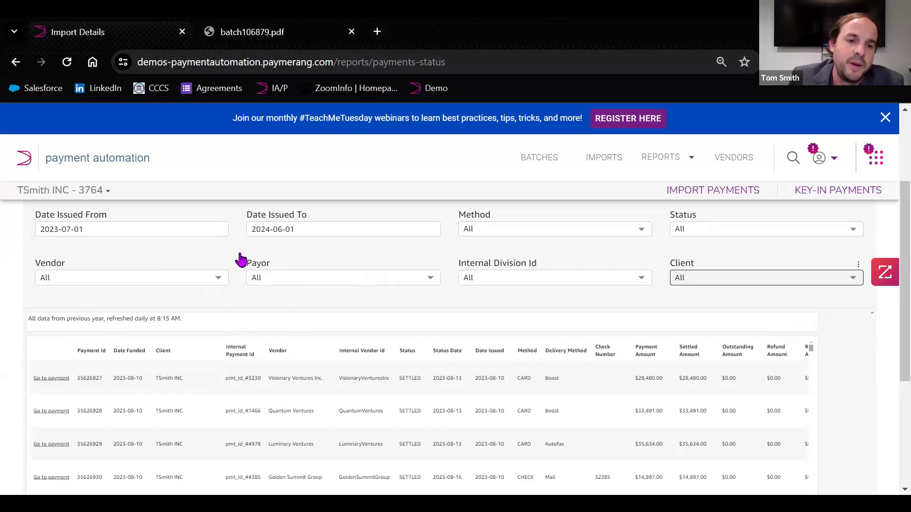
- Examine the report's payment table in its maximized view, restore it and view its export options
scroll(522, 280, "down", 2)
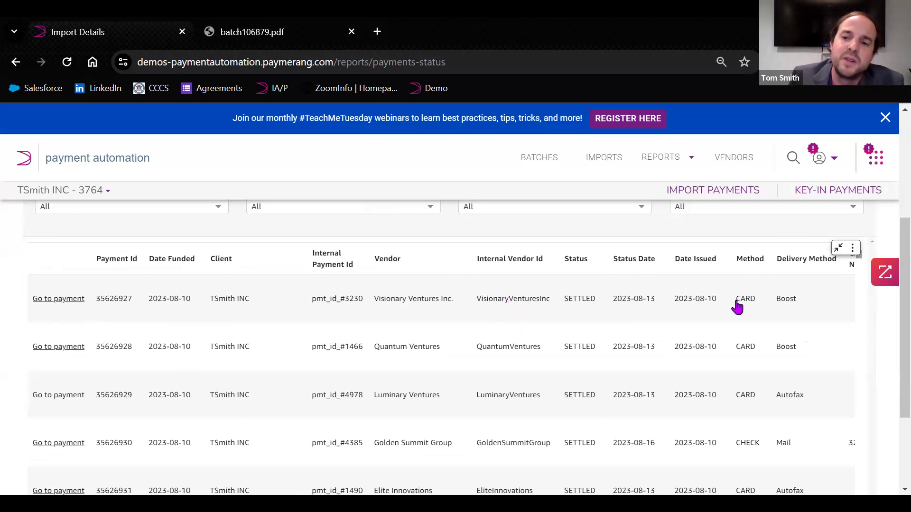
left_click(838, 248)
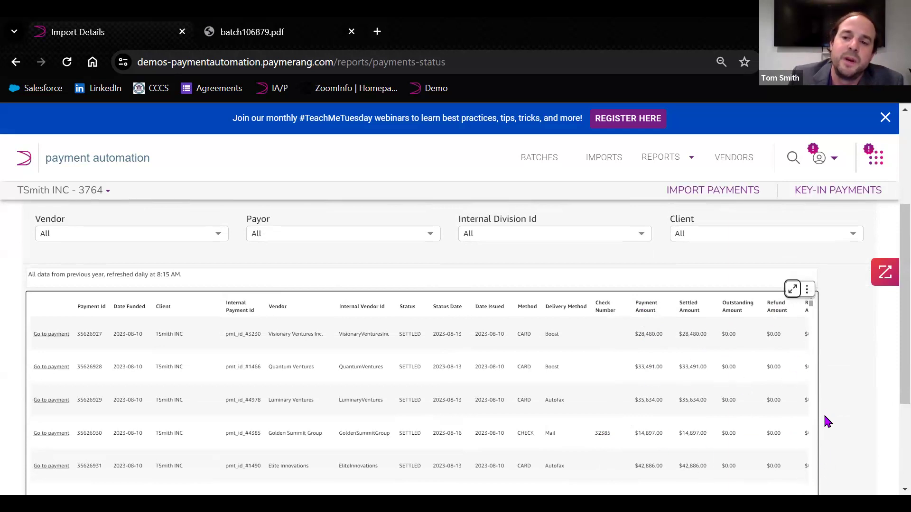
left_click(808, 290)
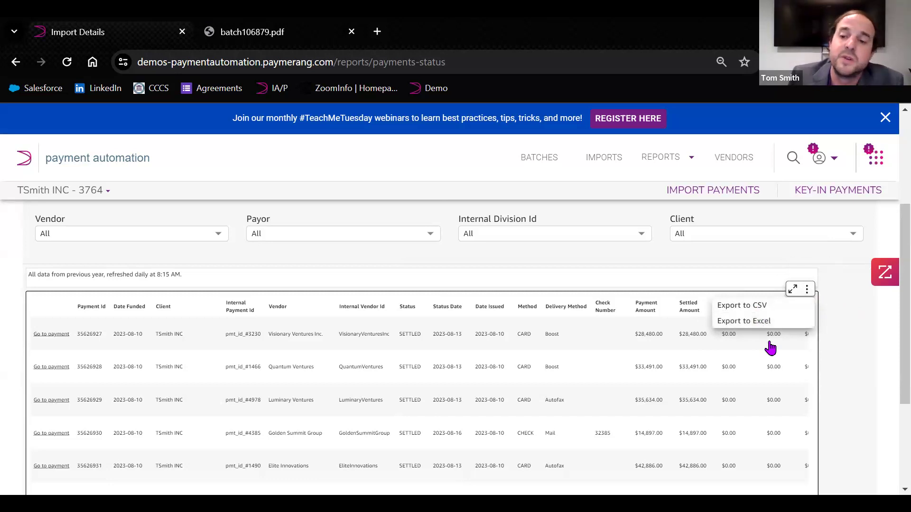
left_click(843, 323)
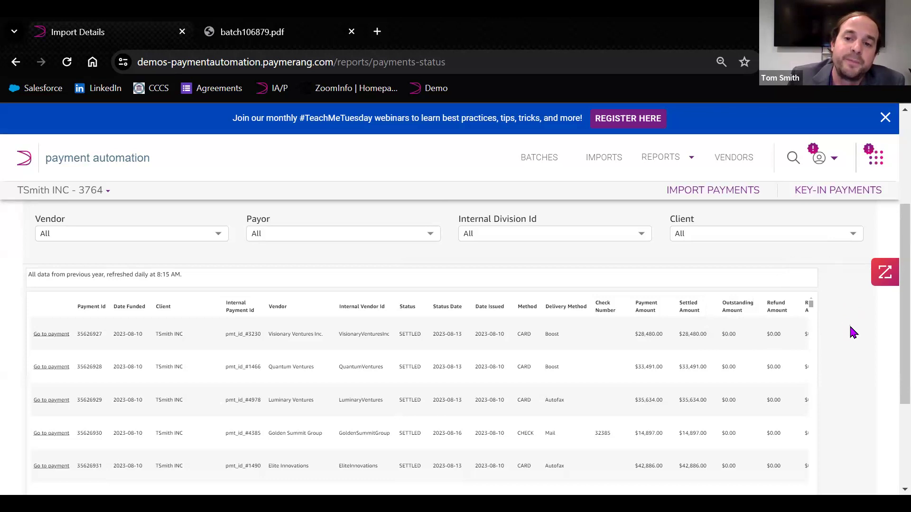
- Search the payment system for "evergreen" and look through the matching vendor and payment records
scroll(850, 331, "up", 4)
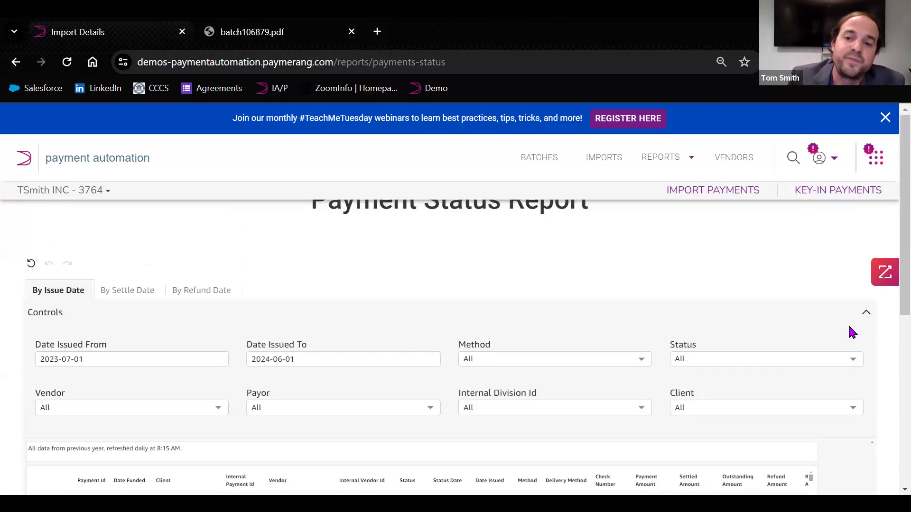
left_click(793, 159)
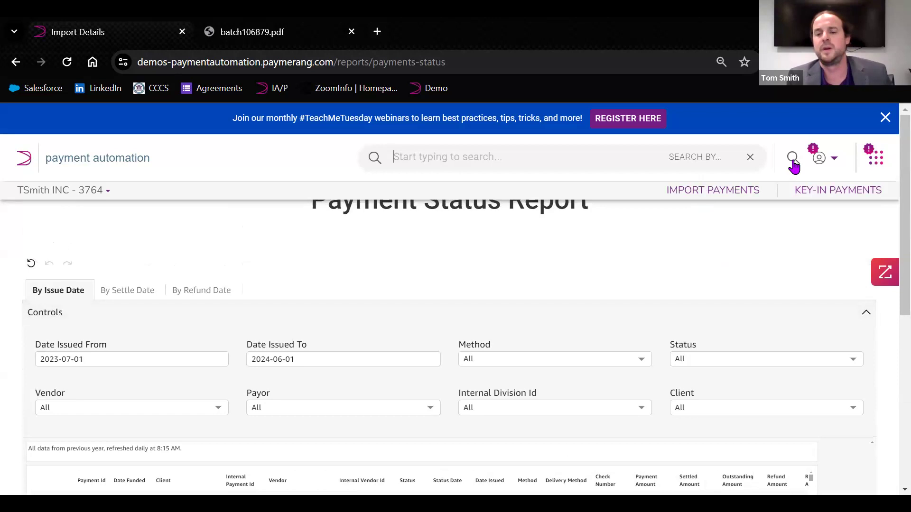
type("everg")
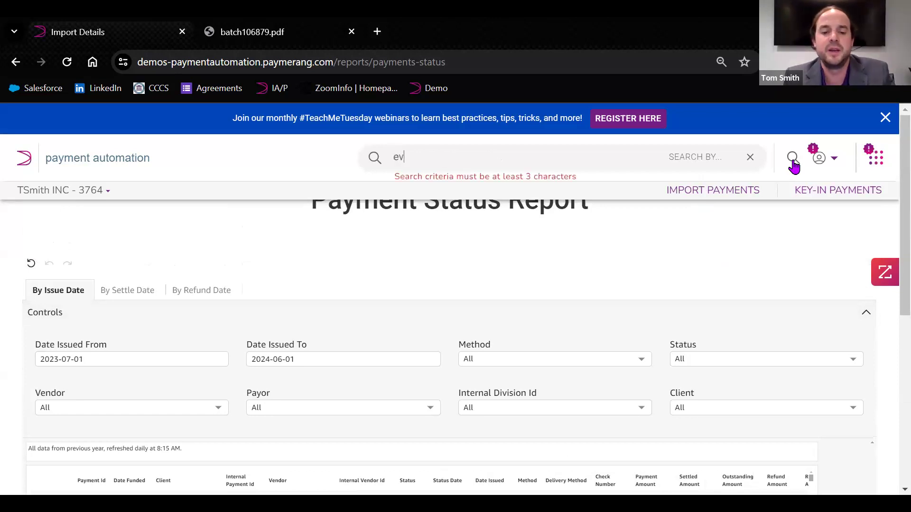
key("Return")
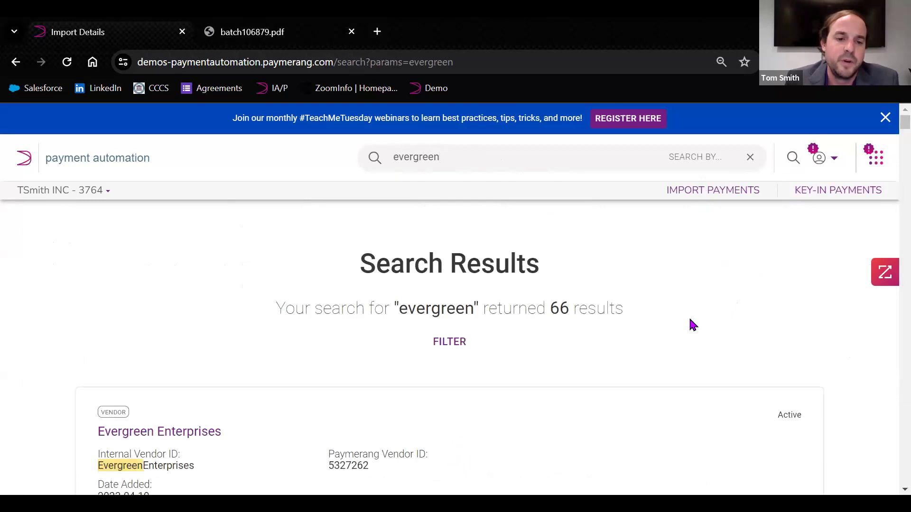
scroll(541, 283, "down", 3)
scroll(578, 384, "down", 3)
scroll(578, 380, "down", 2)
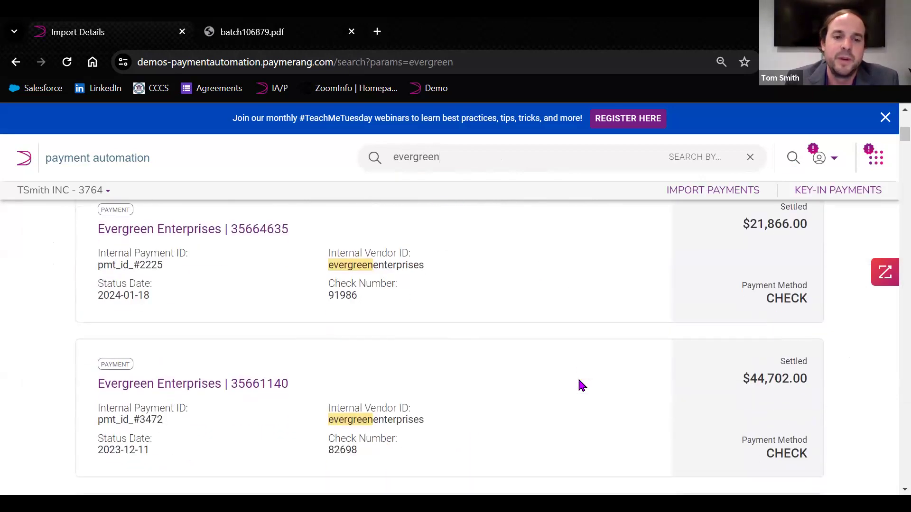
- Search for the payment amount 44,702.00 and view the matching record
double_click(454, 158)
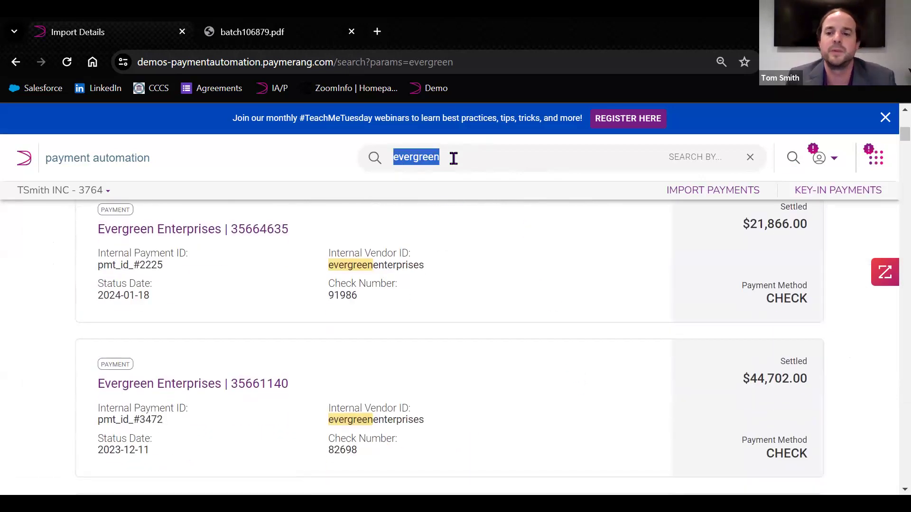
type("44,702.00")
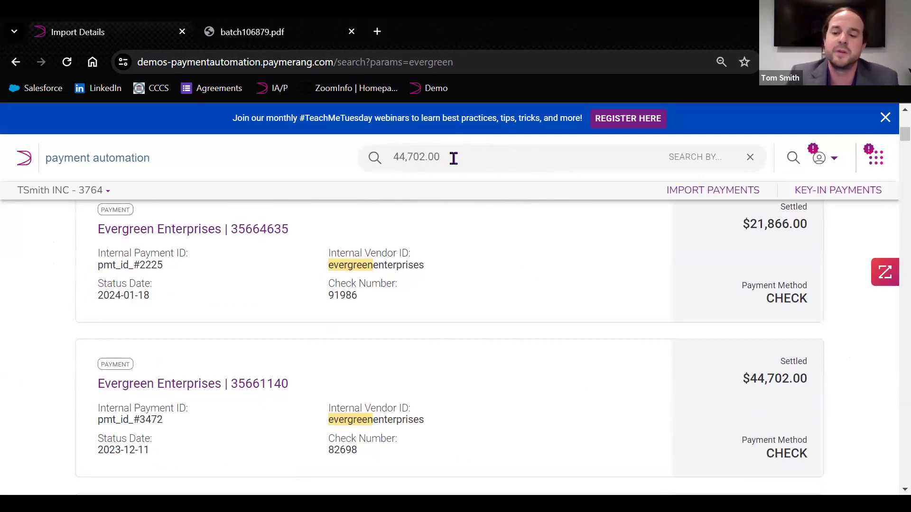
key("Return")
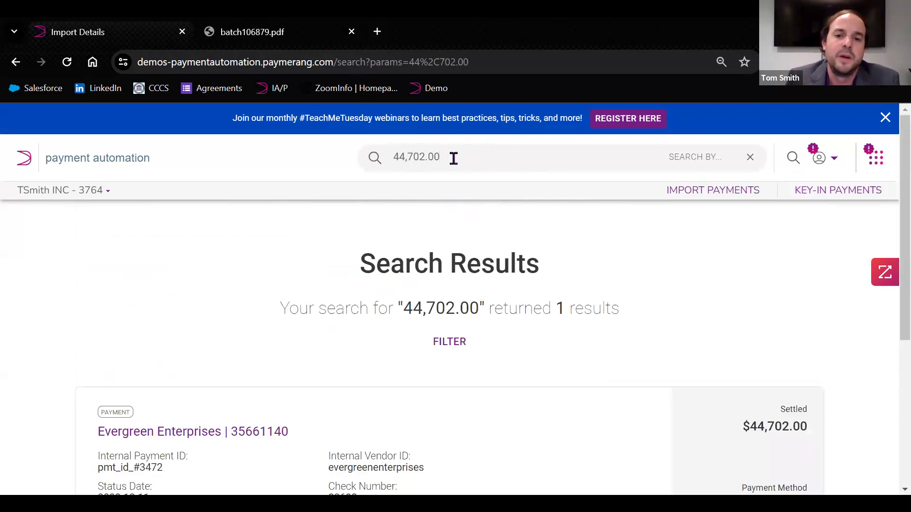
scroll(578, 381, "down", 3)
- Search for payment ID 35609328 and open the details of the matching Evergreen Enterprises payment
double_click(479, 163)
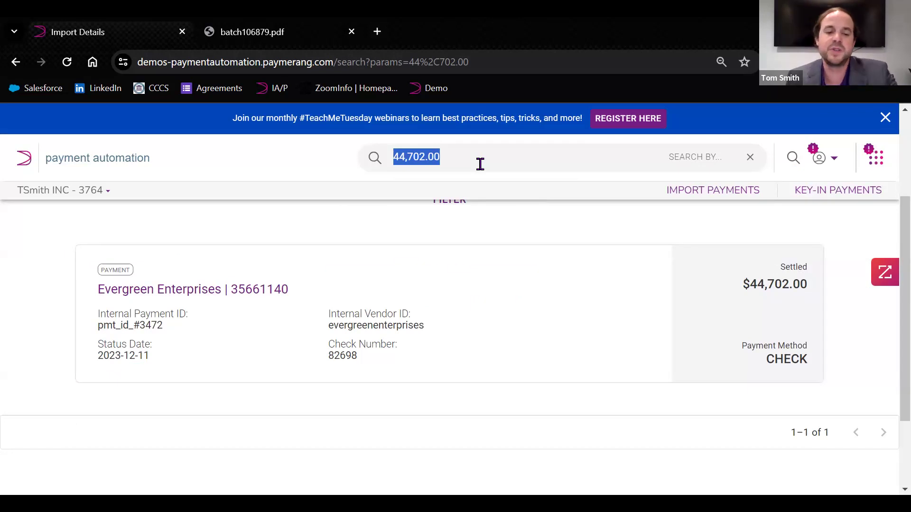
type("35609328")
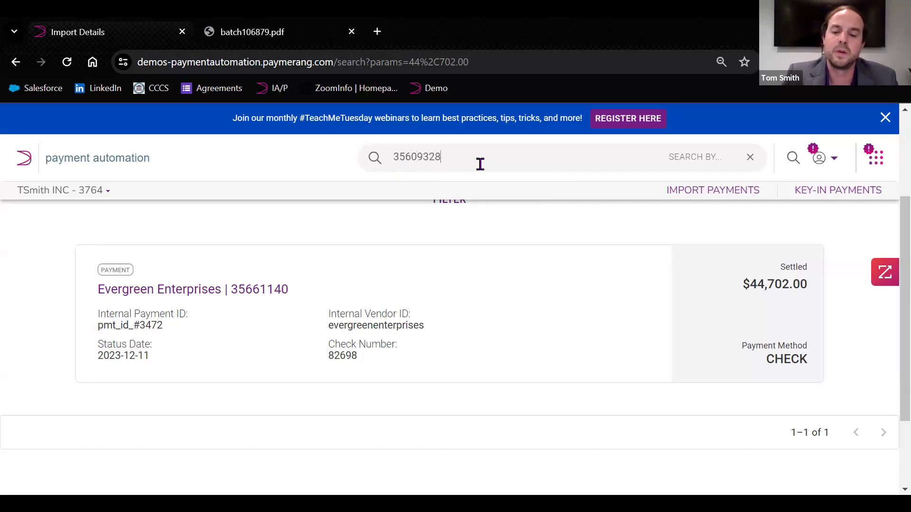
key("Return")
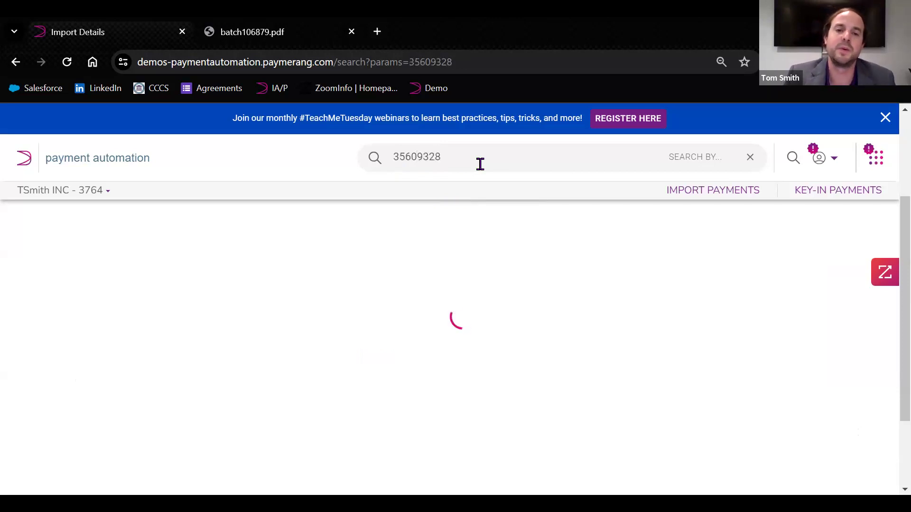
scroll(595, 335, "down", 1)
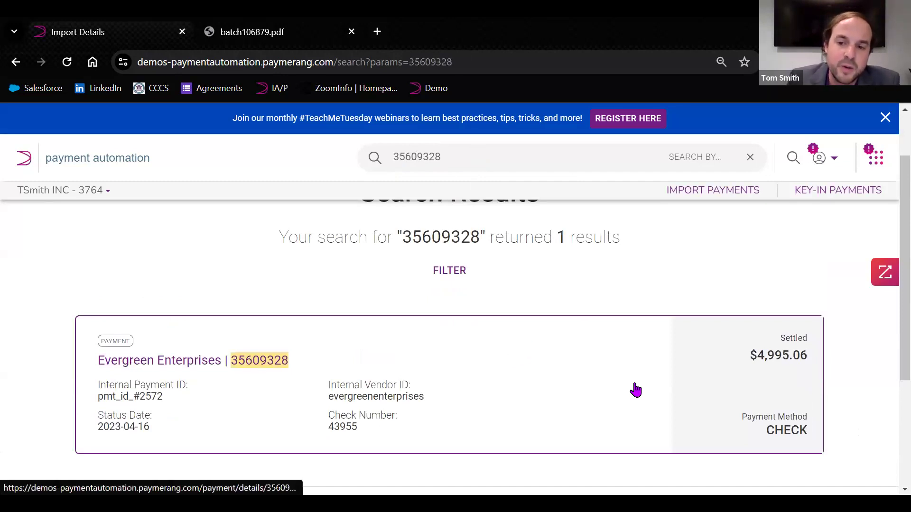
left_click(490, 380)
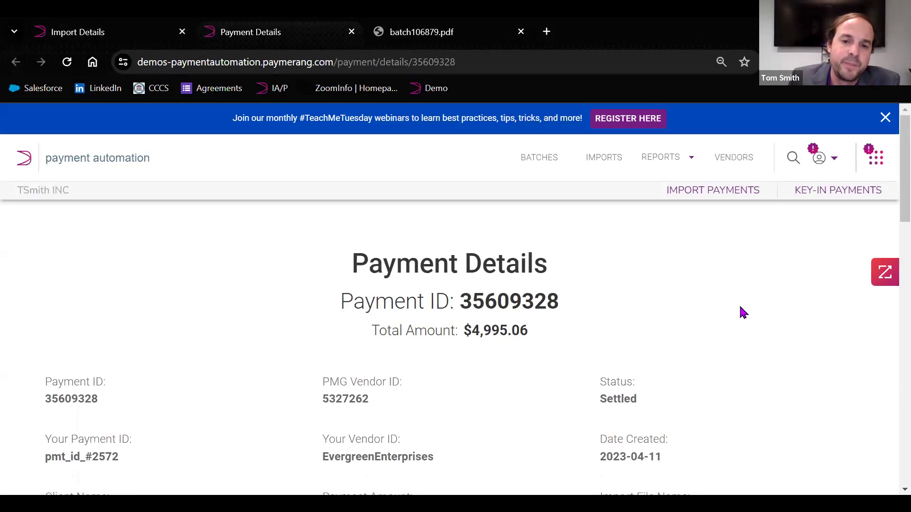
- Examine the payment's delivery information, invoices, settlement history and general payment notes, highlighting the note text
scroll(238, 336, "down", 2)
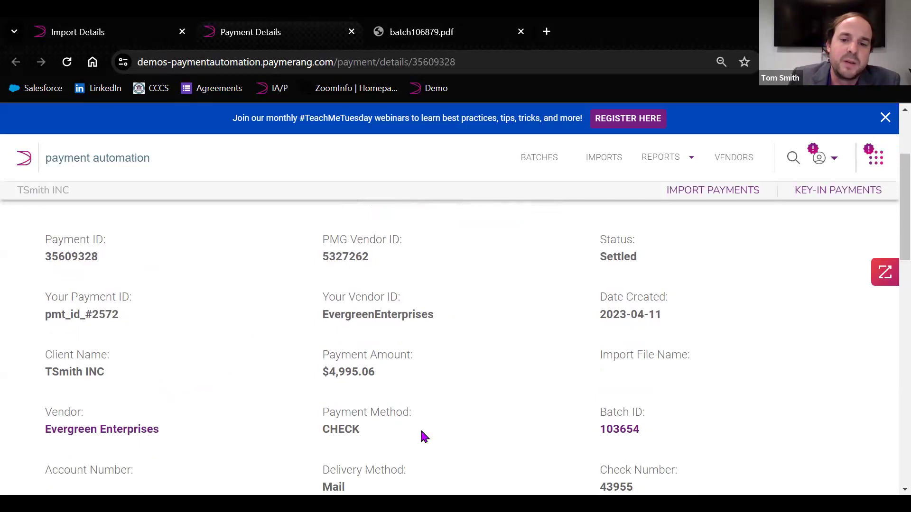
scroll(423, 435, "down", 1)
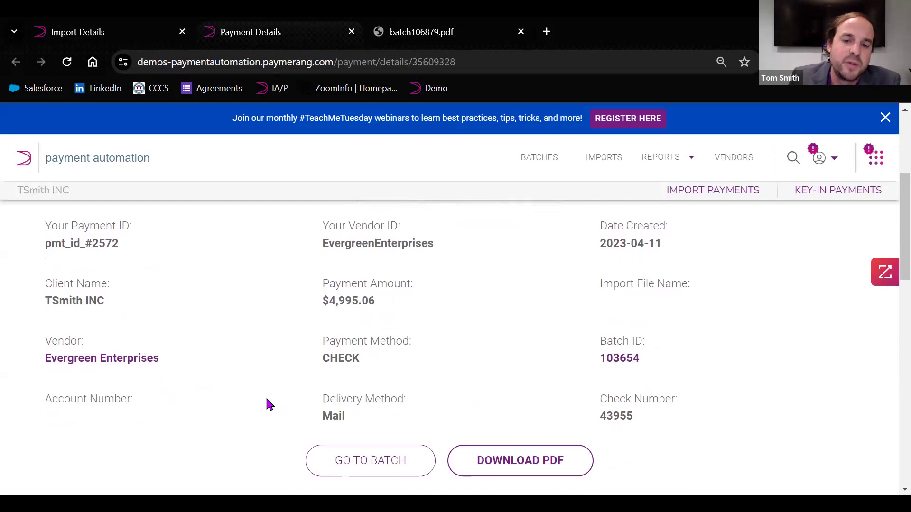
scroll(363, 349, "down", 5)
scroll(366, 353, "down", 1)
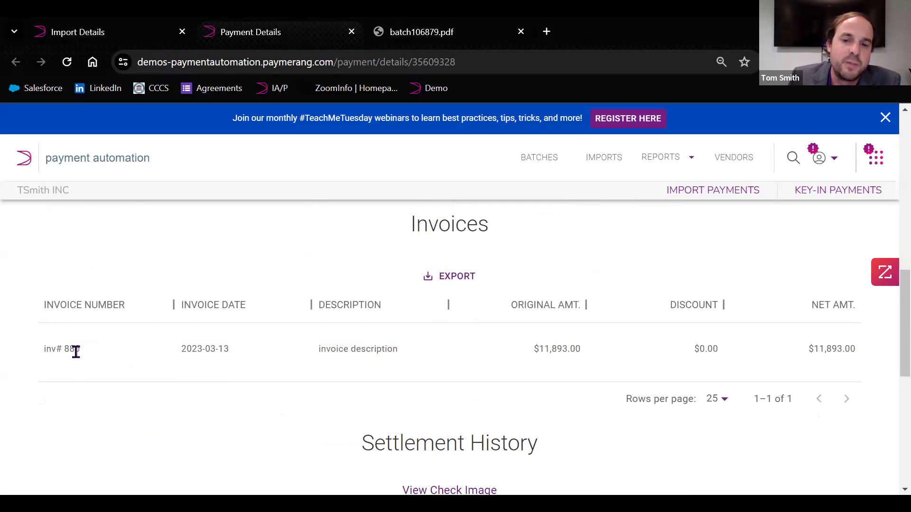
scroll(476, 329, "down", 3)
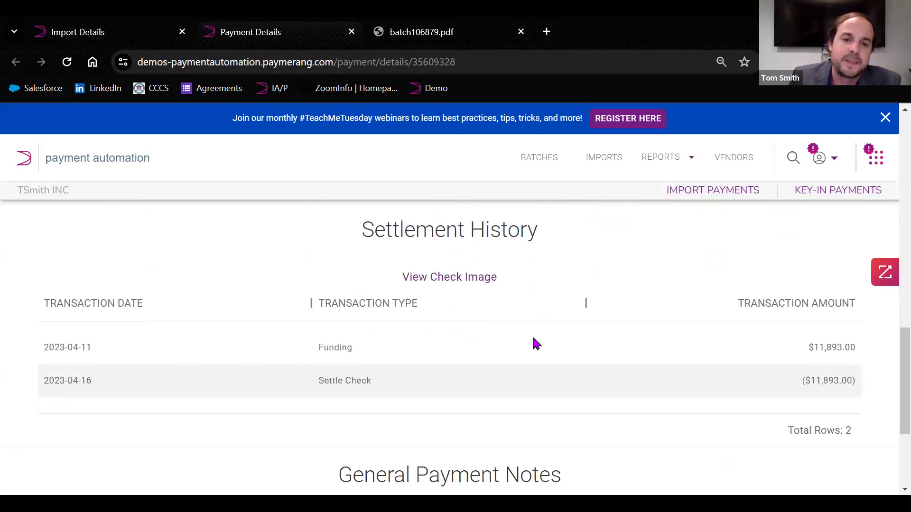
scroll(564, 359, "down", 2)
left_click_drag(601, 368, 300, 376)
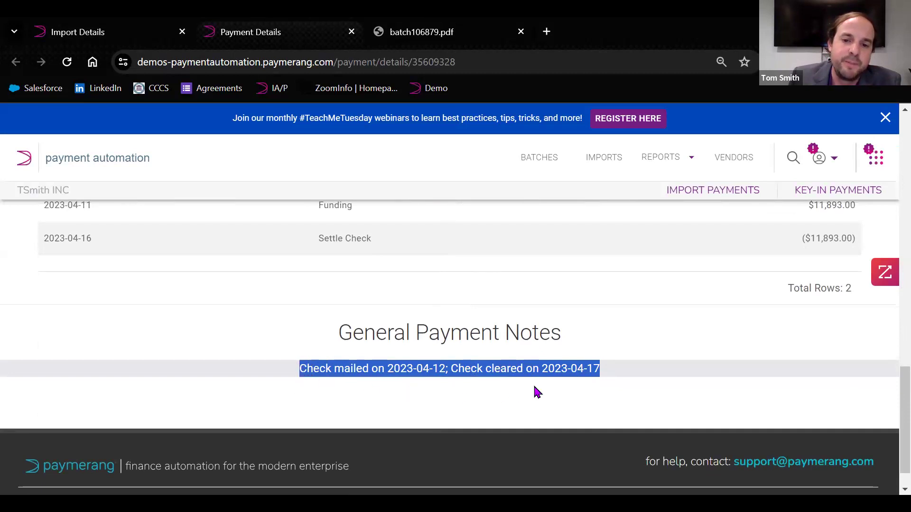
- Open the check image from the payment's settlement history and view the front and back of the check
scroll(408, 385, "up", 5)
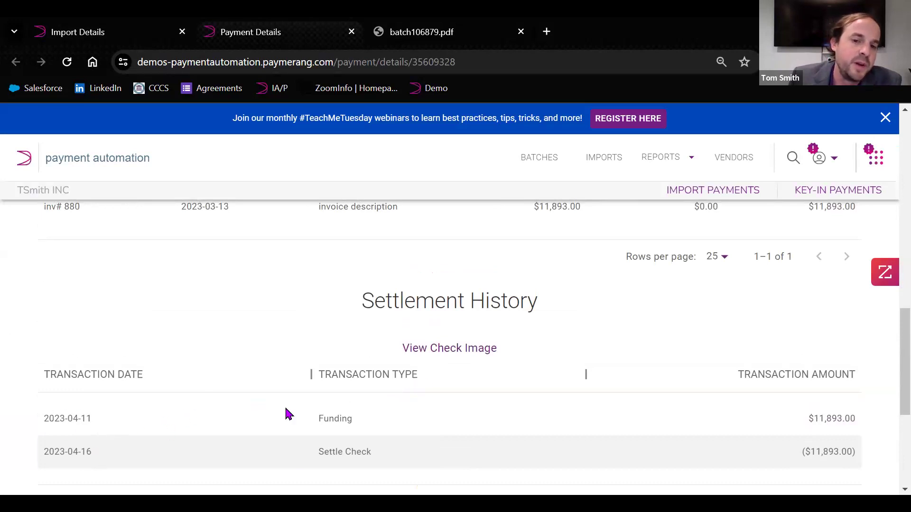
left_click(467, 352)
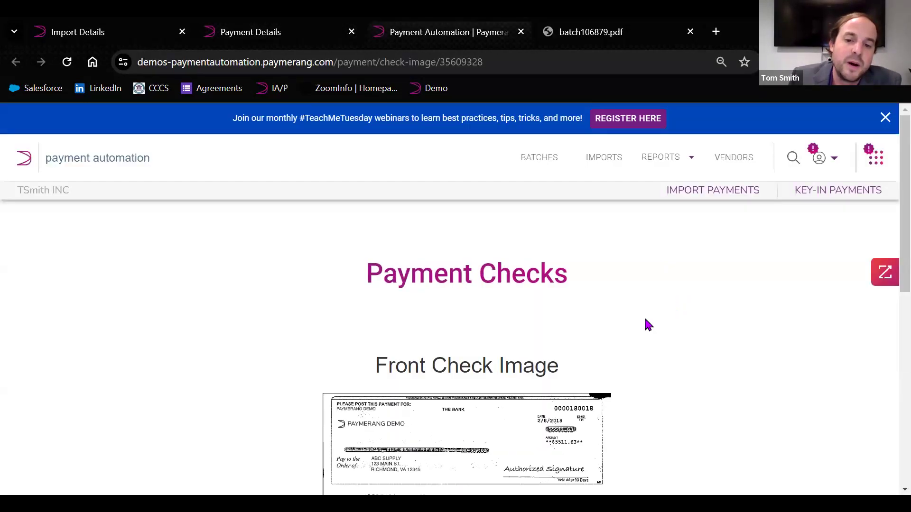
scroll(678, 308, "down", 3)
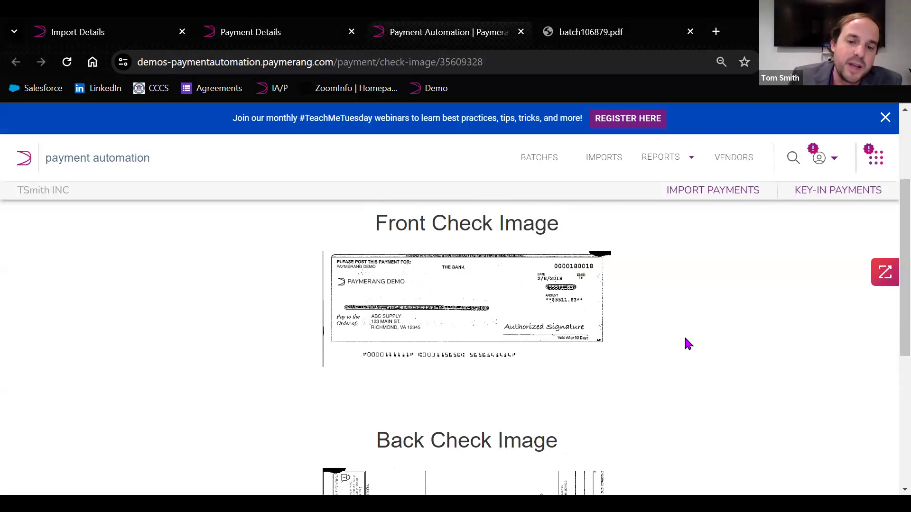
scroll(679, 333, "down", 3)
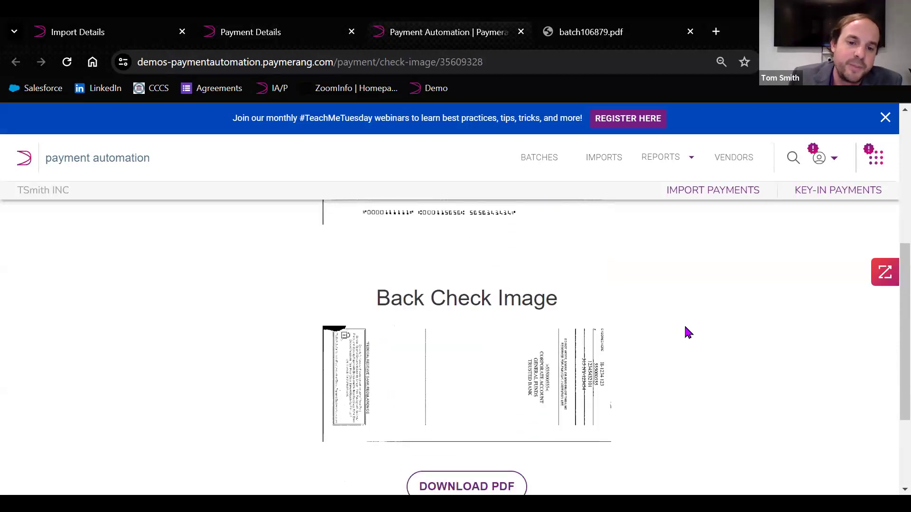
scroll(685, 332, "down", 2)
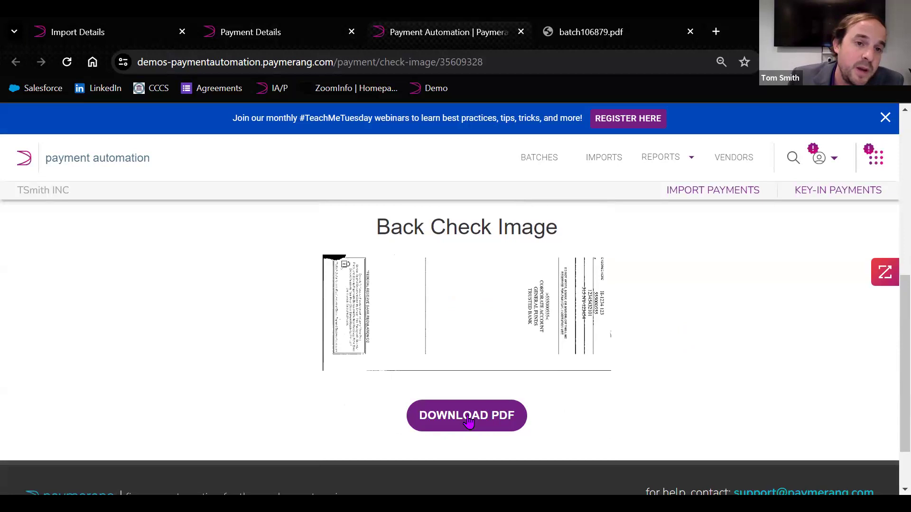
scroll(631, 344, "up", 2)
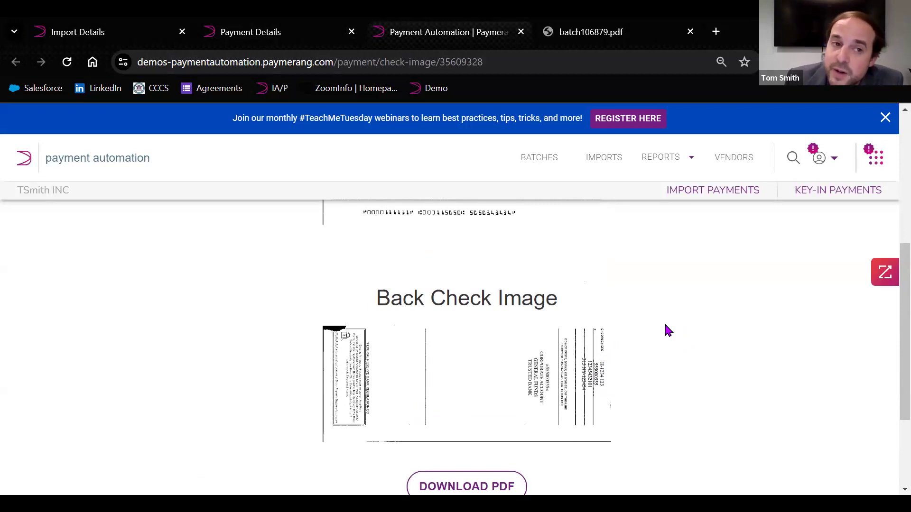
- Return to the payment's details page and open the Analytics Dashboard report
key("alt+Left")
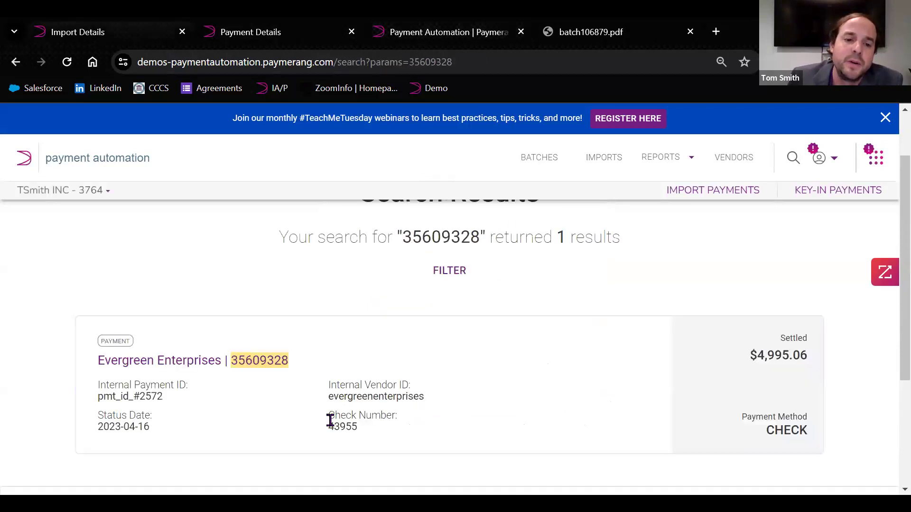
key("alt+Left")
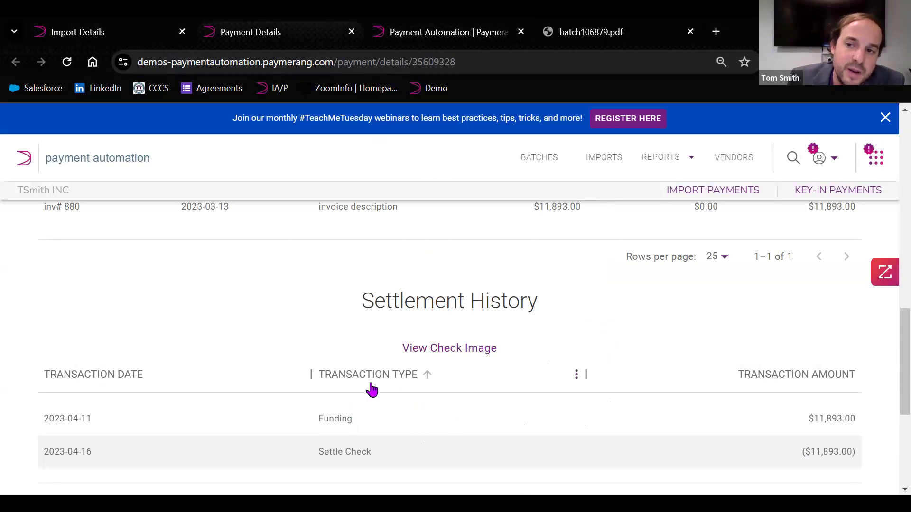
left_click(692, 158)
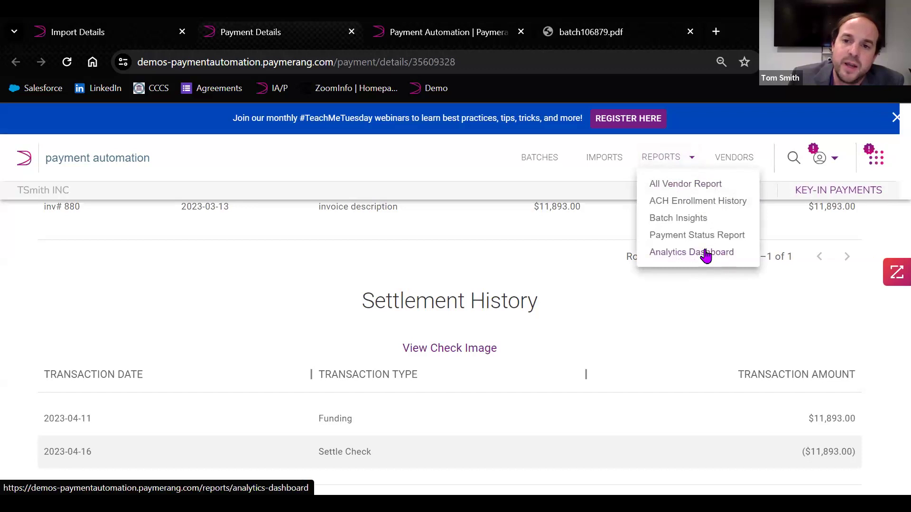
left_click(714, 254)
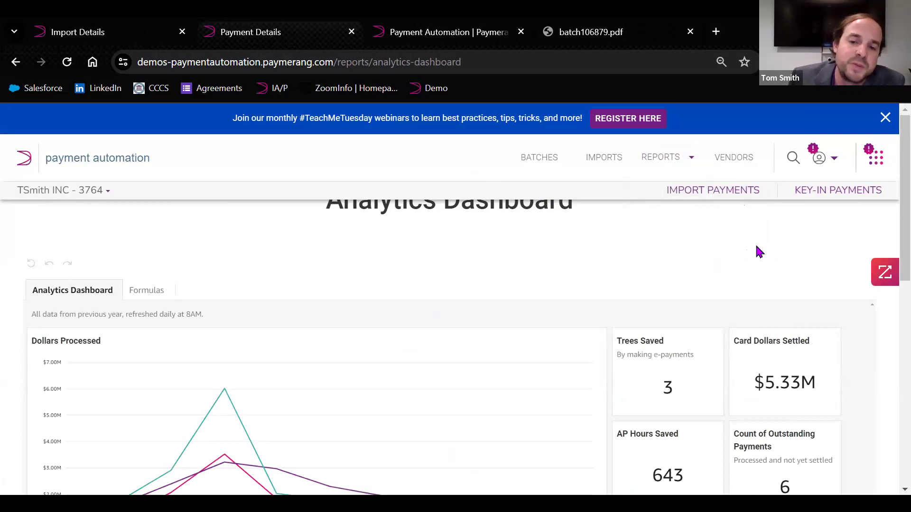
- Examine the Dollars Processed chart and the savings, outstanding payments and funding time metrics on the Analytics Dashboard
scroll(756, 256, "down", 1)
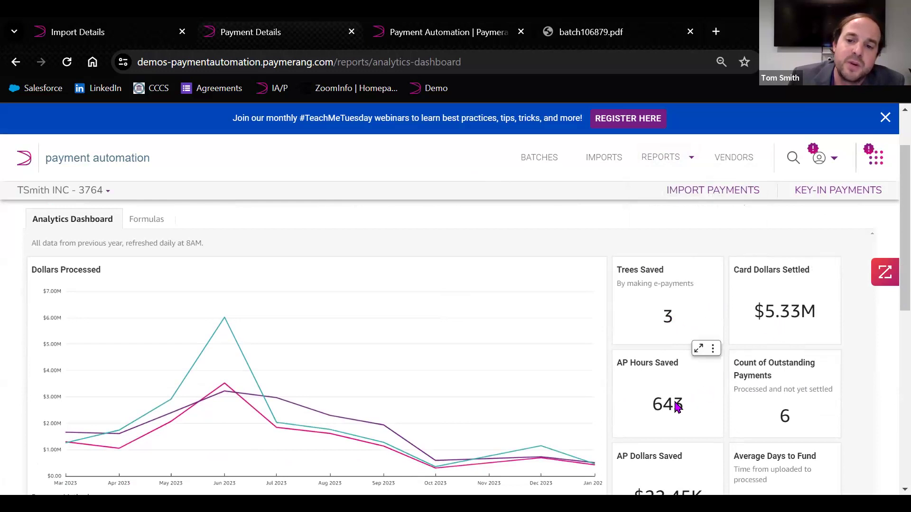
scroll(676, 406, "down", 2)
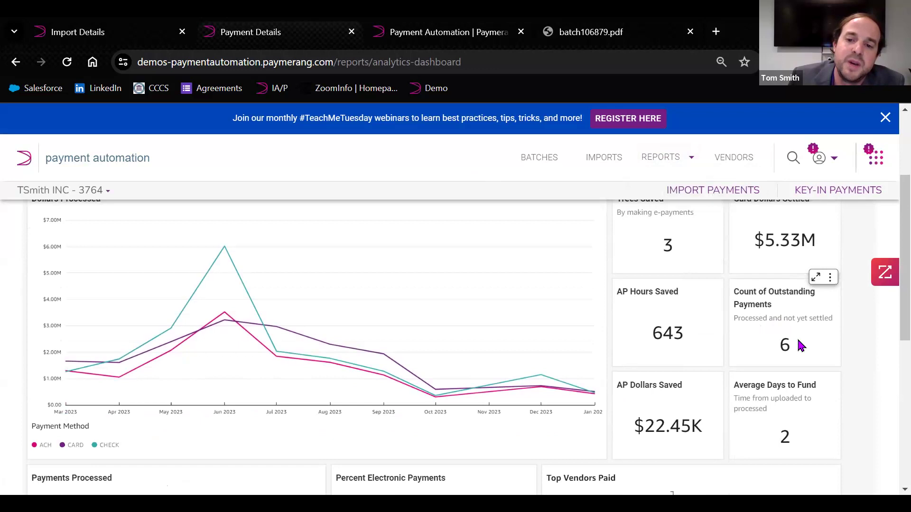
scroll(647, 332, "down", 2)
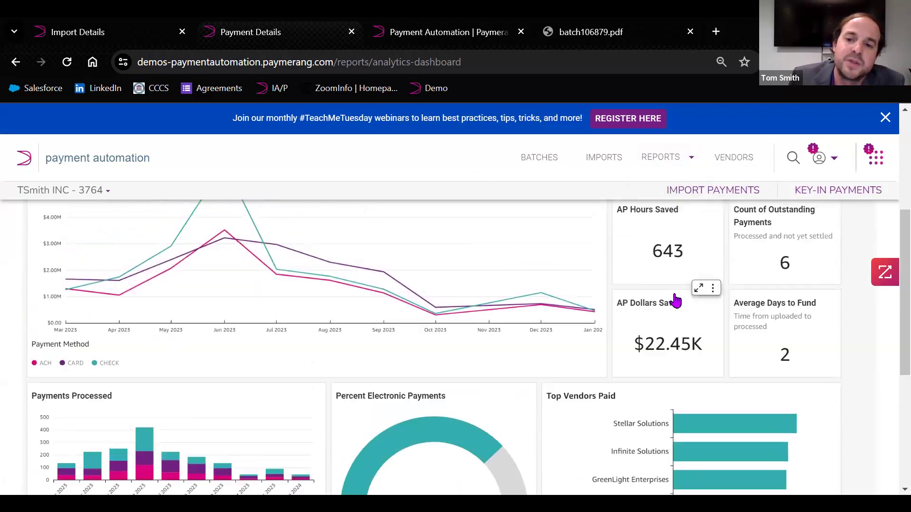
scroll(676, 300, "up", 1)
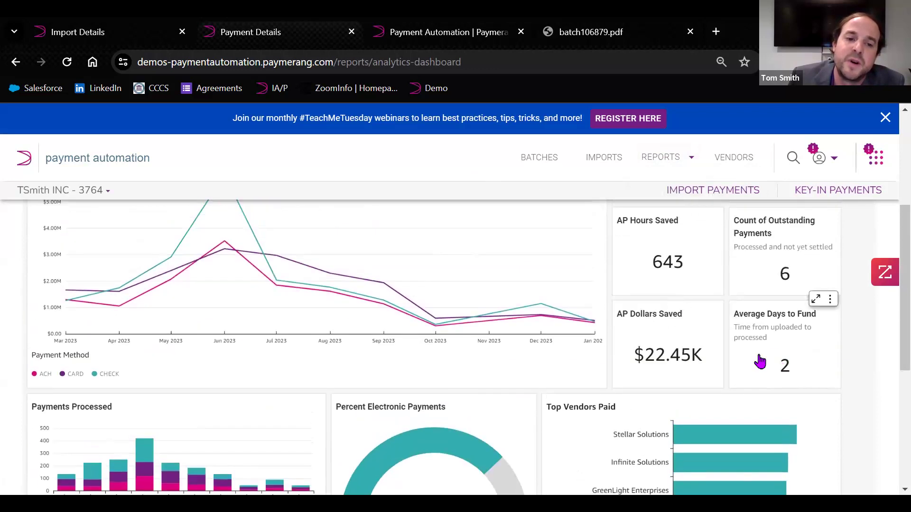
mouse_move(74, 268)
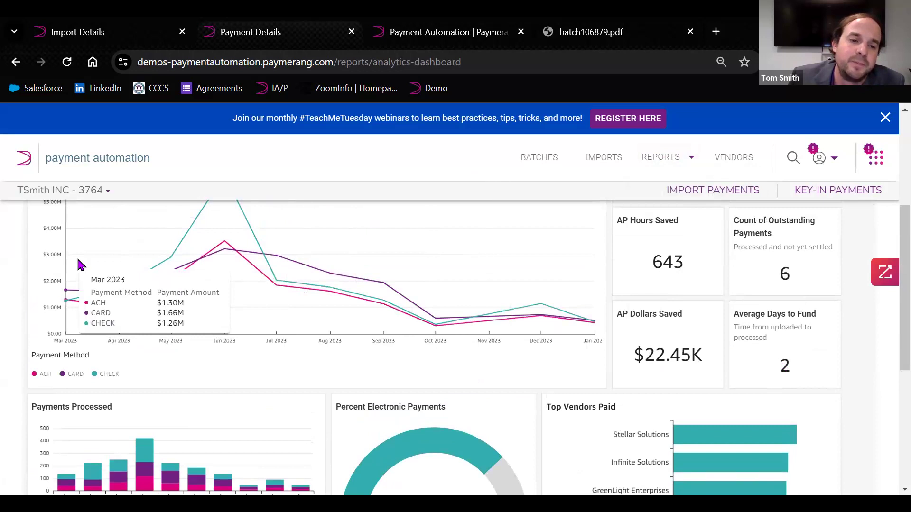
scroll(85, 276, "up", 3)
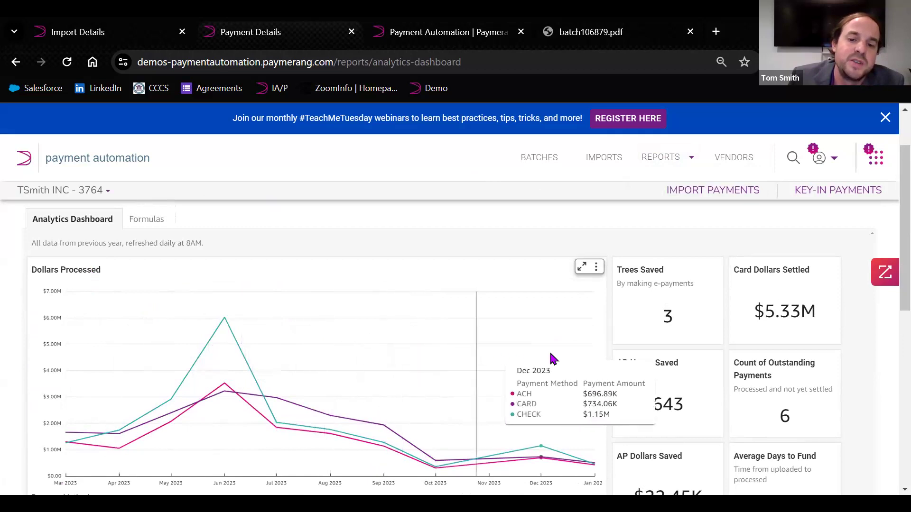
- Review the dashboard's Payments Processed, Percent Electronic Payments, Top Vendors Paid, Average Days to Settle and Vendors Paid by State charts
scroll(603, 351, "down", 5)
scroll(604, 353, "down", 3)
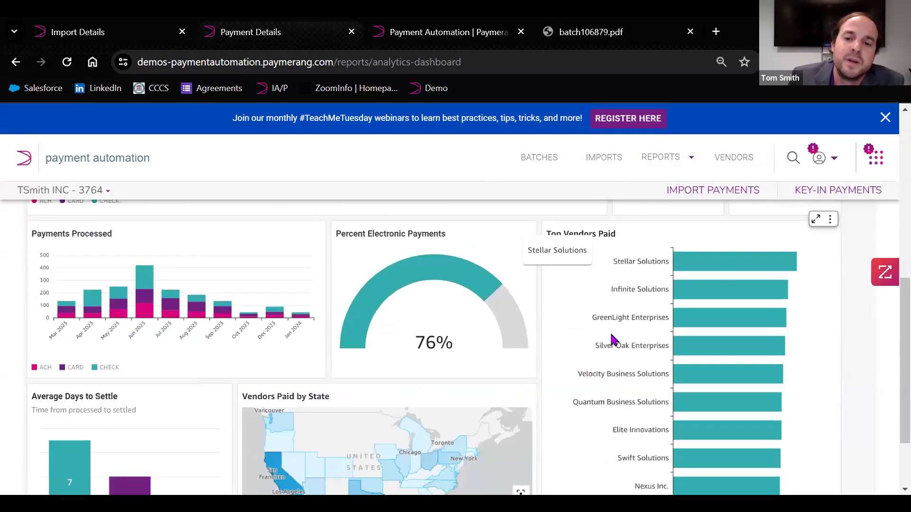
scroll(677, 258, "up", 2)
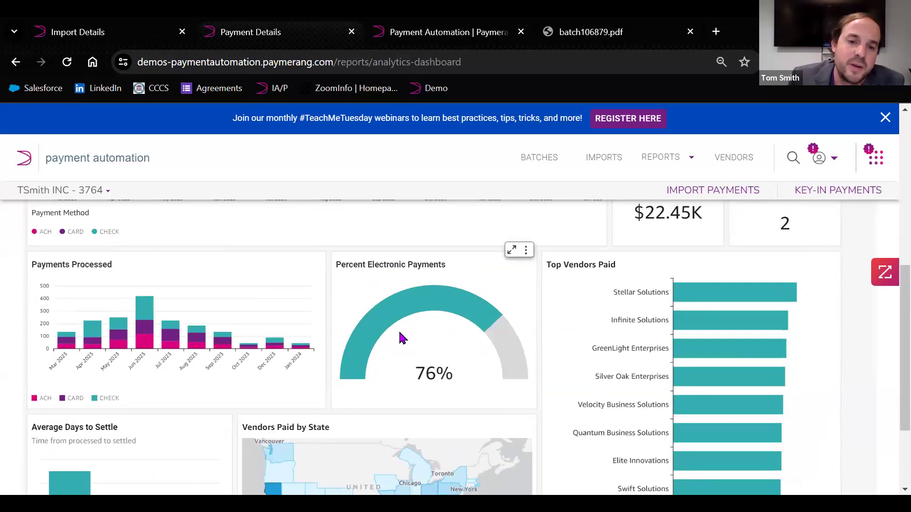
mouse_move(304, 328)
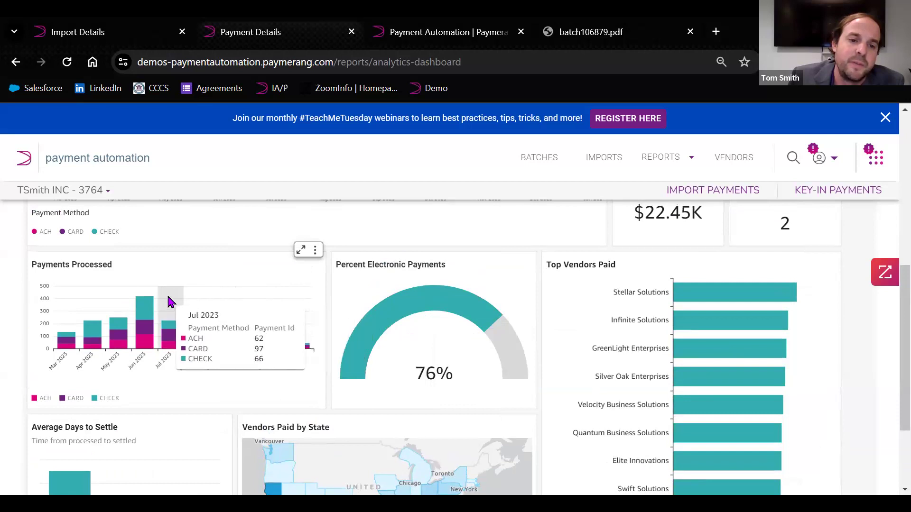
scroll(131, 288, "down", 3)
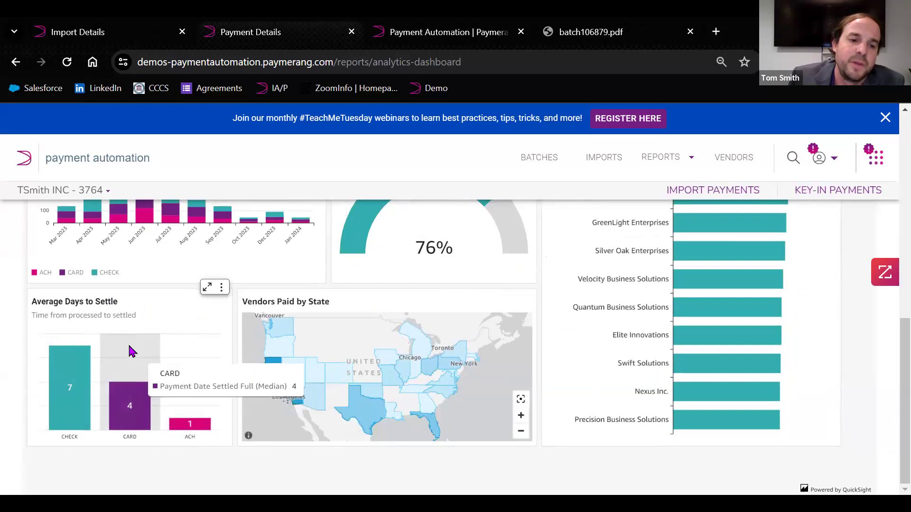
scroll(237, 375, "up", 5)
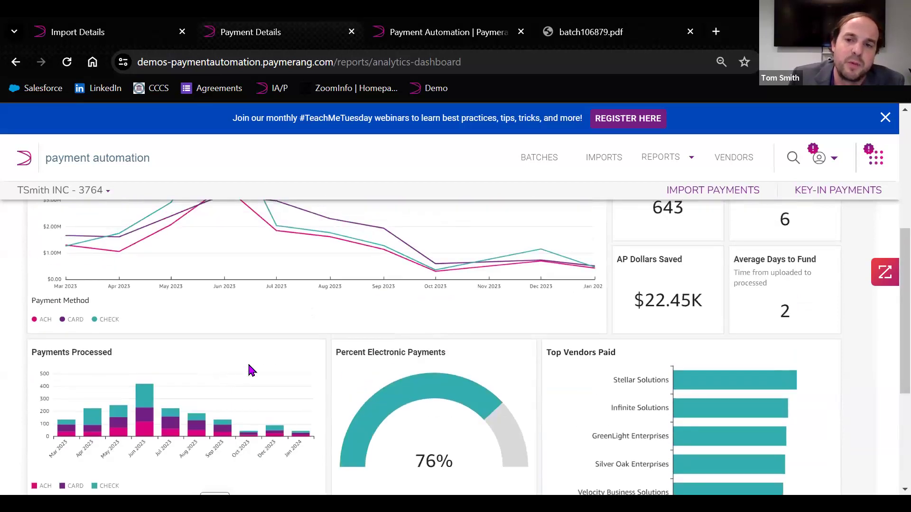
scroll(270, 351, "up", 7)
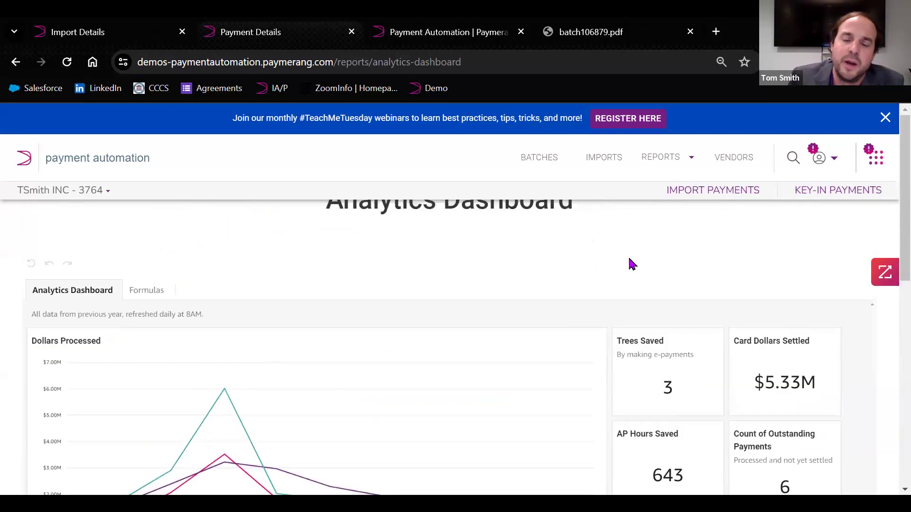
- Check the January 2024 payment amounts by payment method in the Dollars Processed chart and return to the dashboard's beginning
scroll(625, 261, "down", 1)
scroll(625, 266, "down", 1)
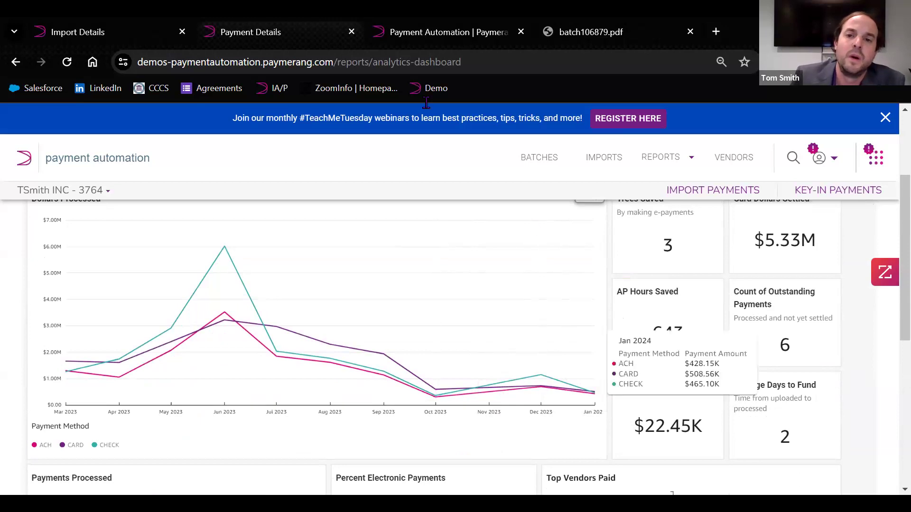
mouse_move(537, 268)
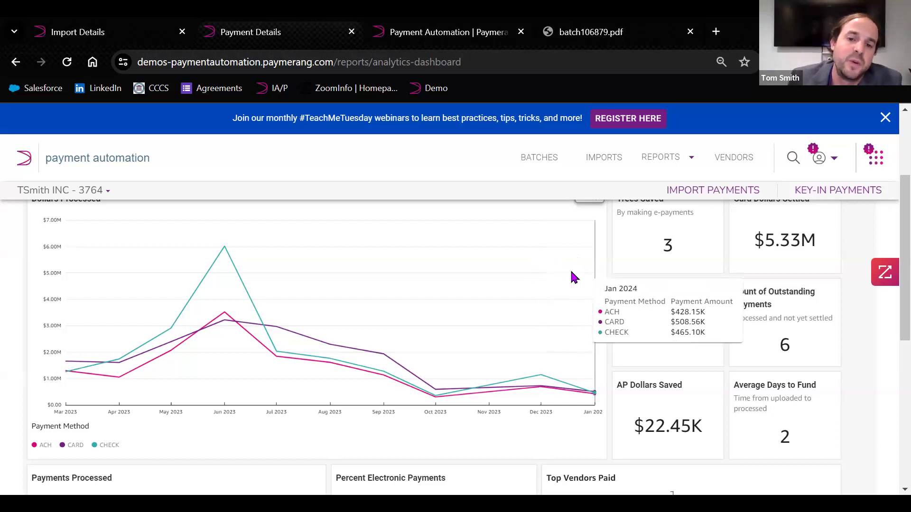
scroll(458, 290, "up", 3)
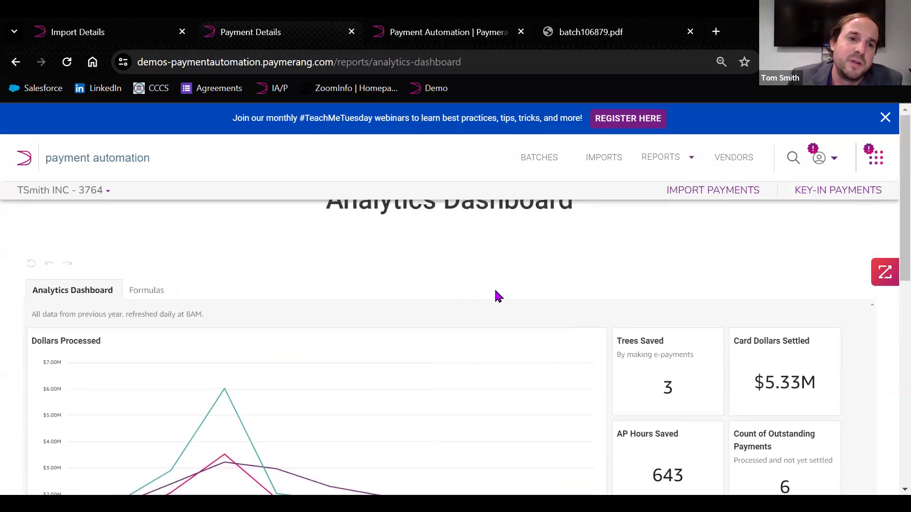